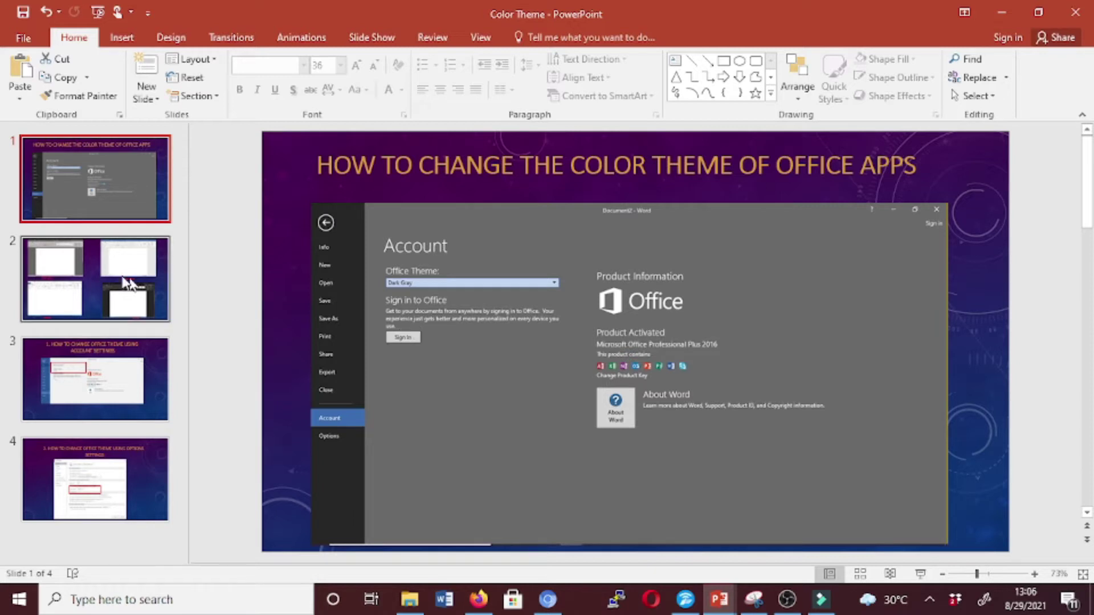
Show slide 2, which compares the Dark gray, Colorful, White and Black theme examples.
click(89, 277)
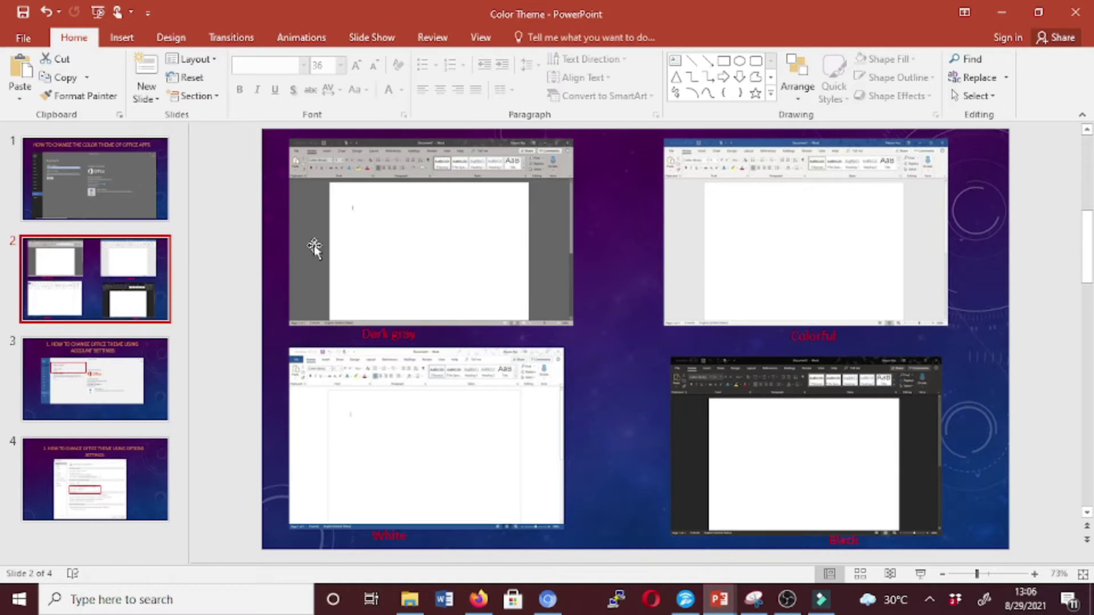
click(740, 244)
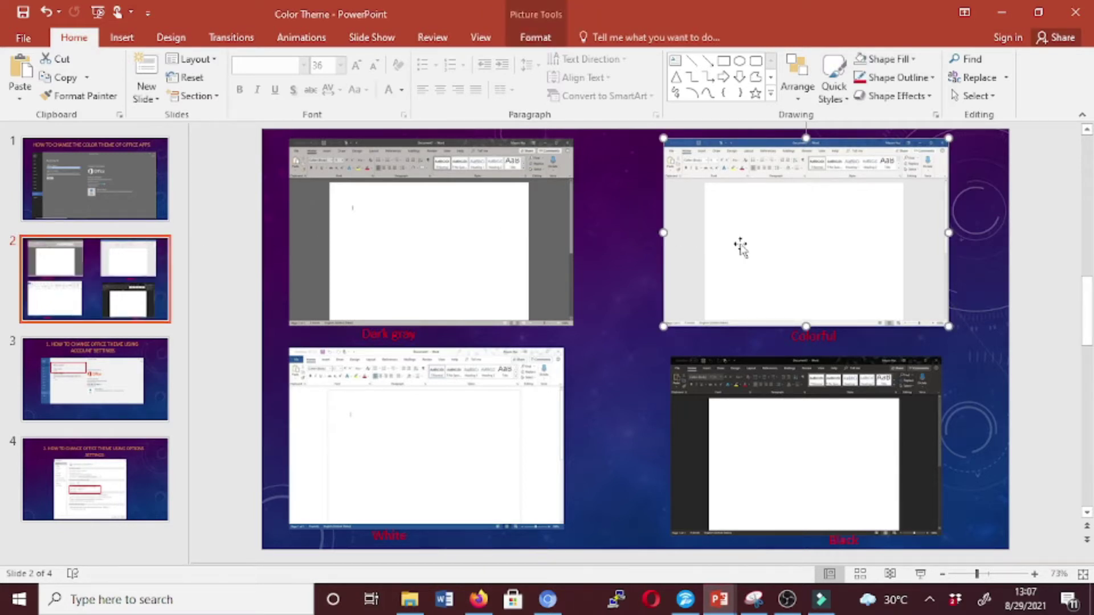
click(418, 450)
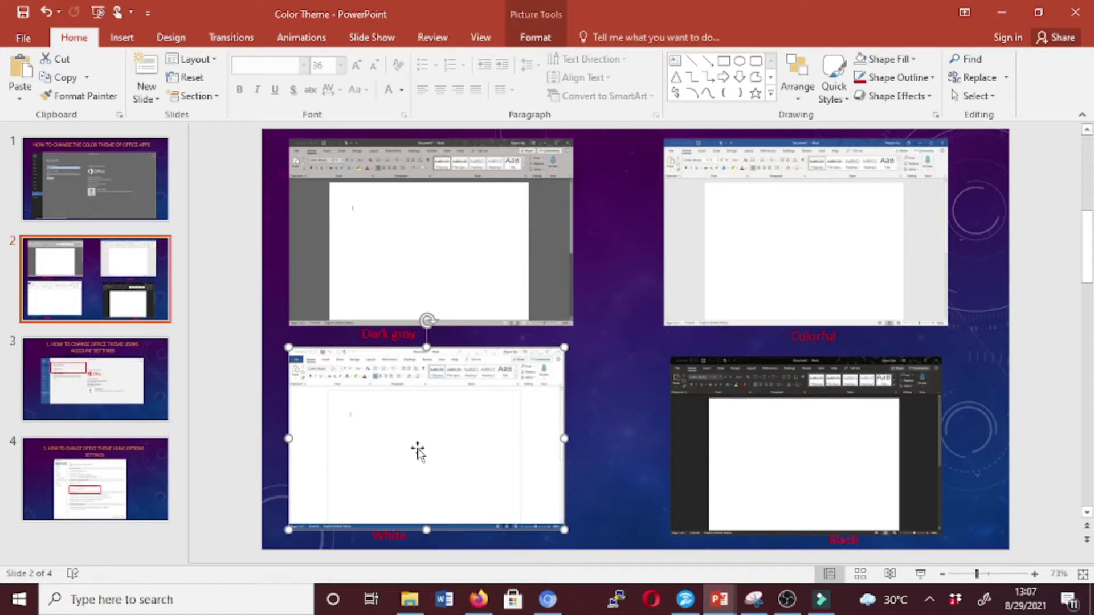
click(509, 294)
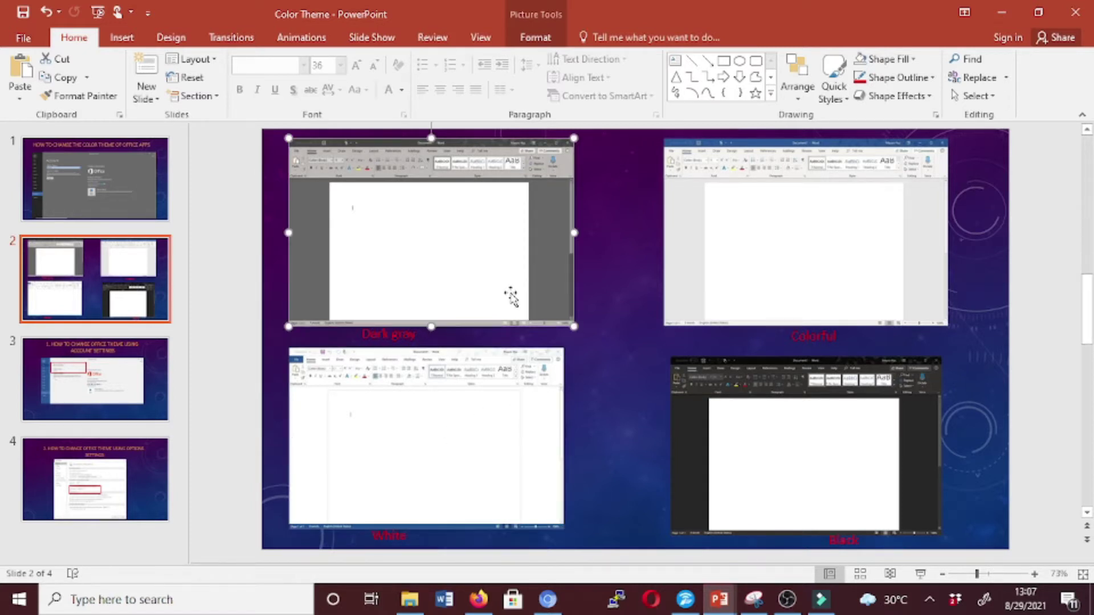
click(758, 438)
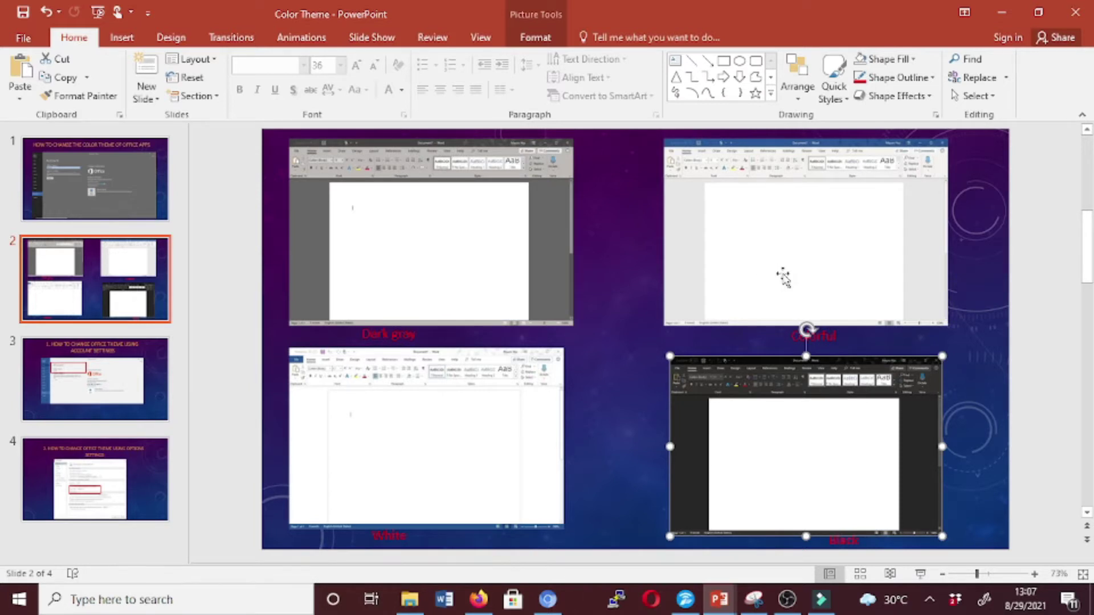
click(766, 265)
scroll(767, 266, down, 1)
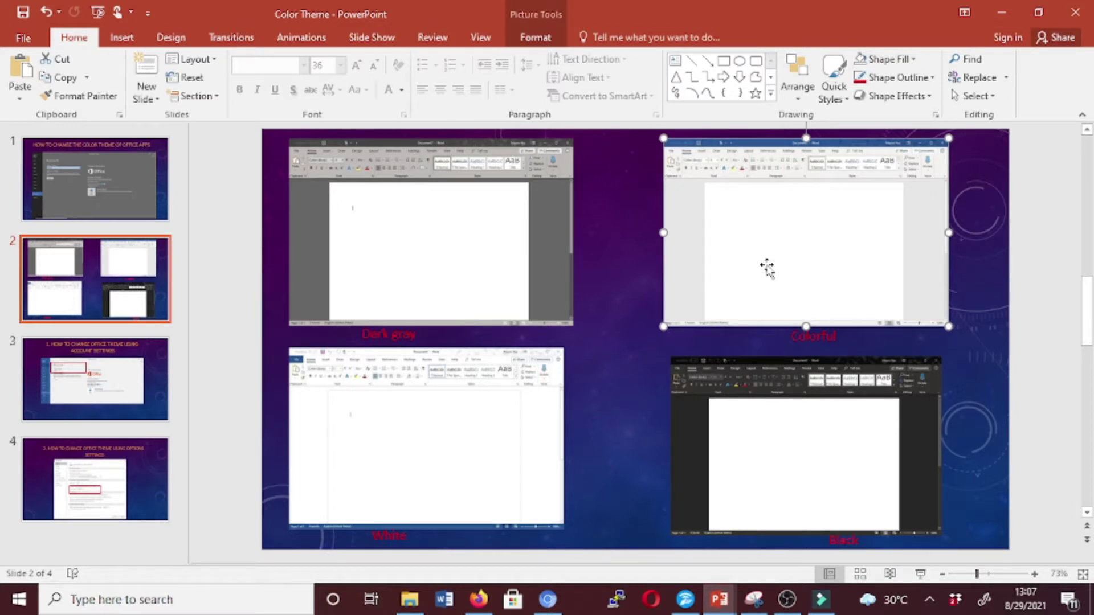
Point out the Dark gray, Black and White Word theme screenshots on slide 2.
click(506, 248)
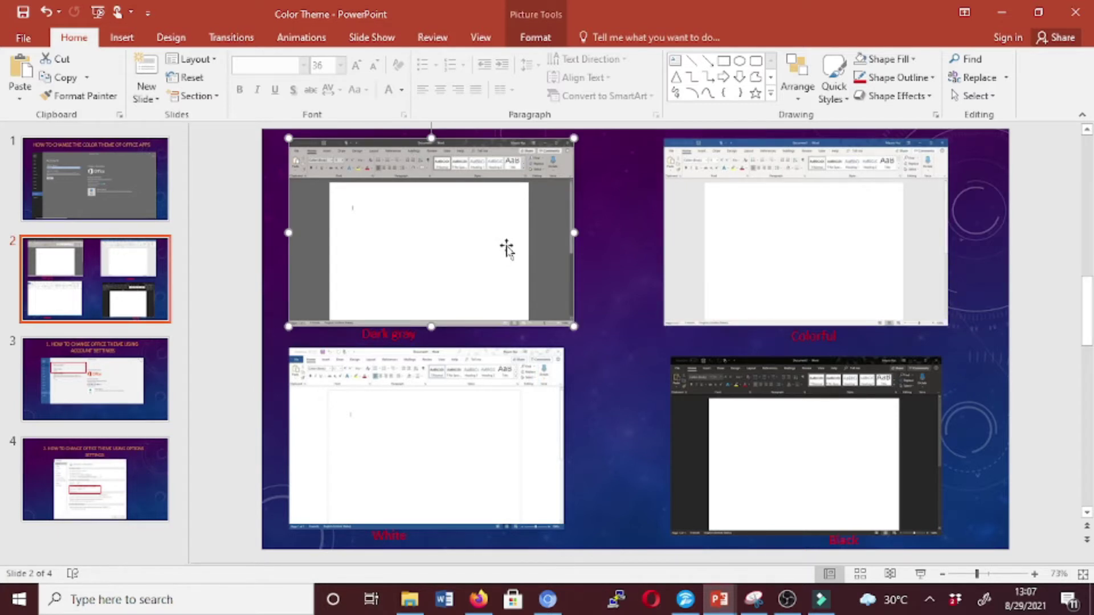
click(722, 432)
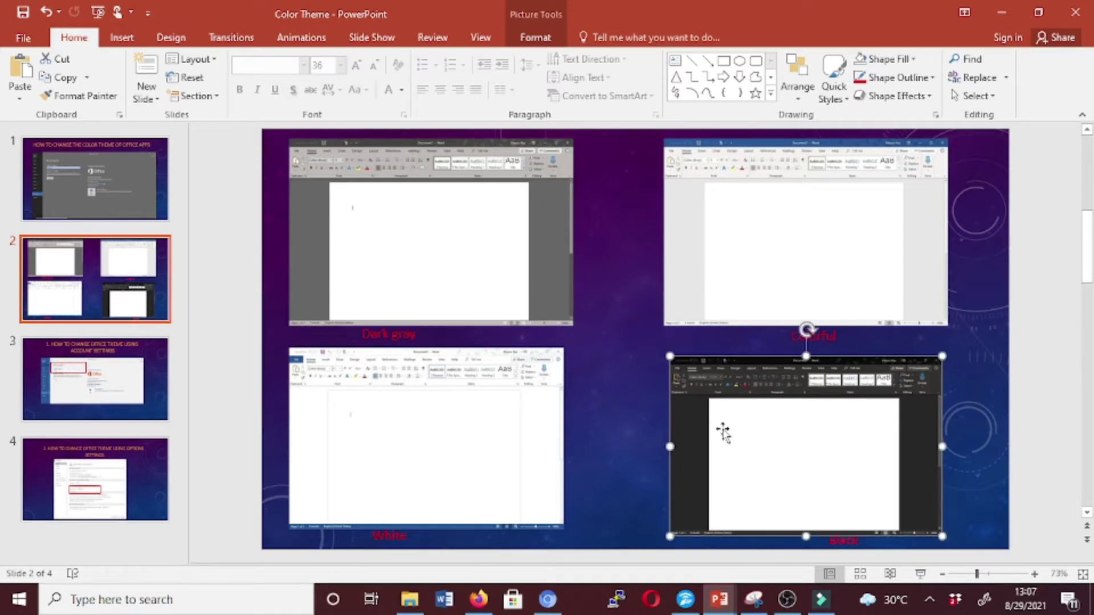
click(441, 476)
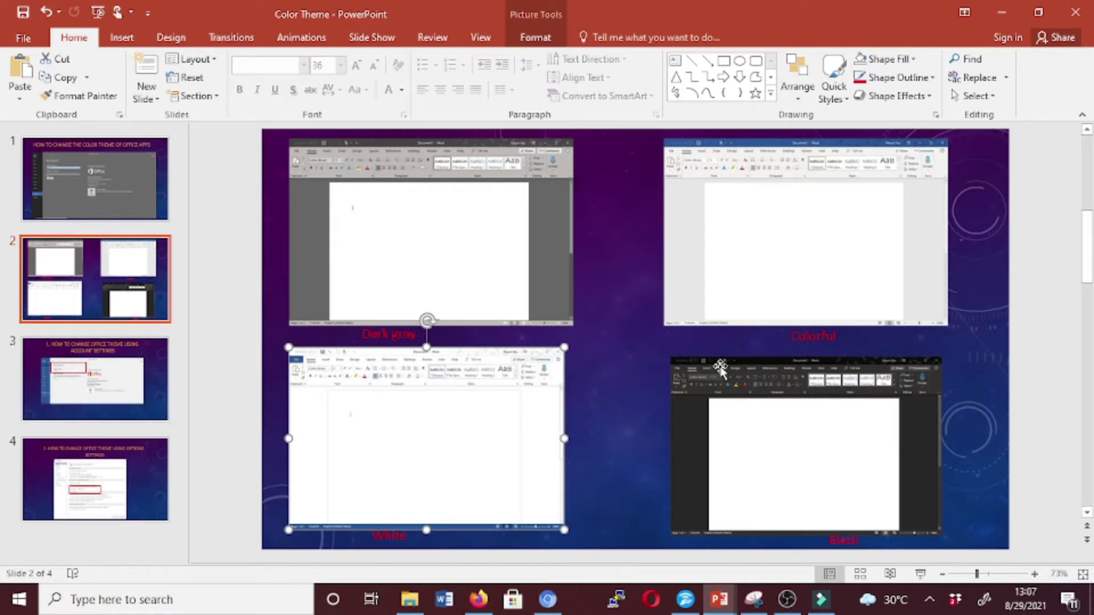
click(748, 433)
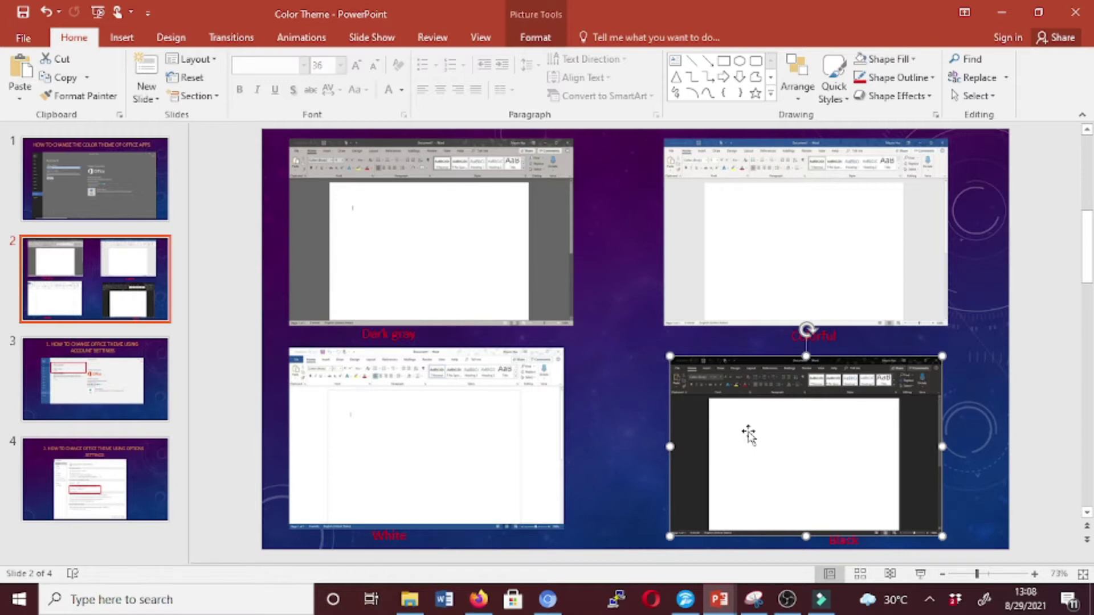
click(144, 405)
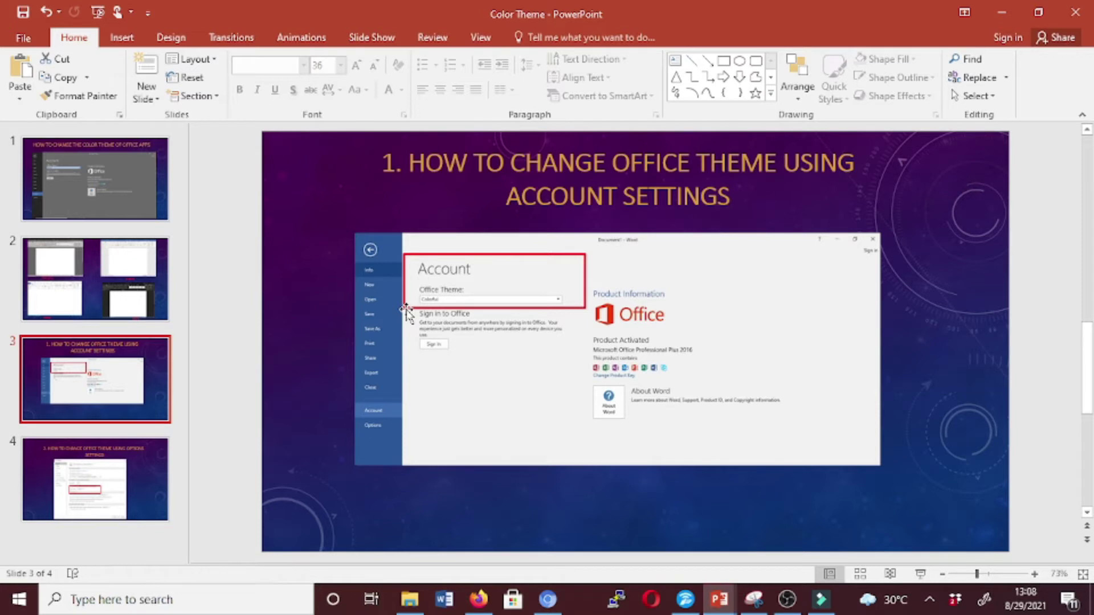
Launch Word 2016 with a blank document and view its Account page showing the Colorful theme.
click(445, 599)
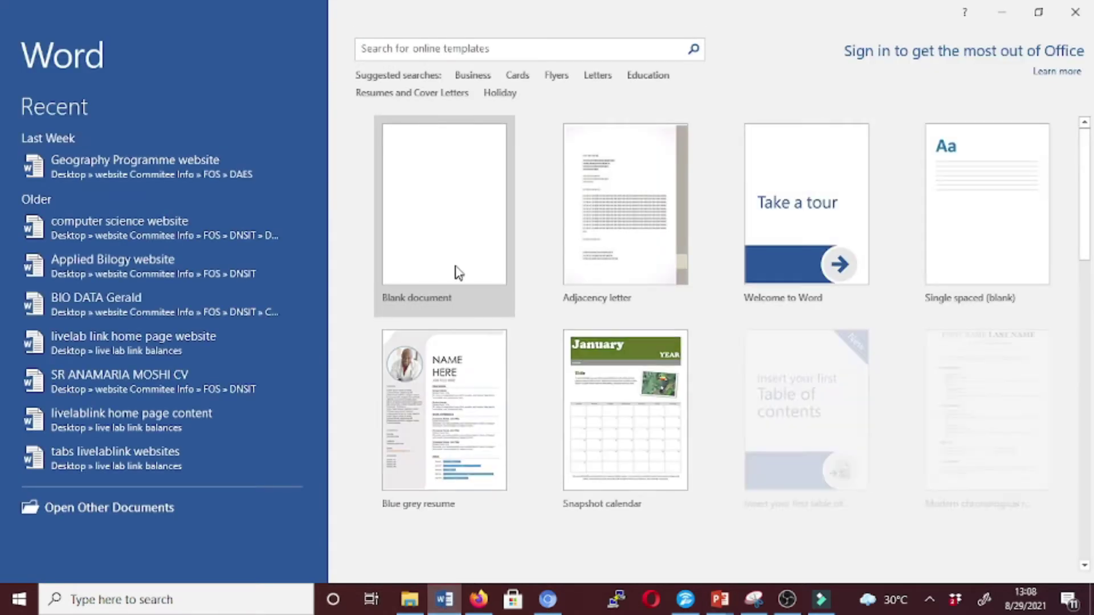
click(456, 272)
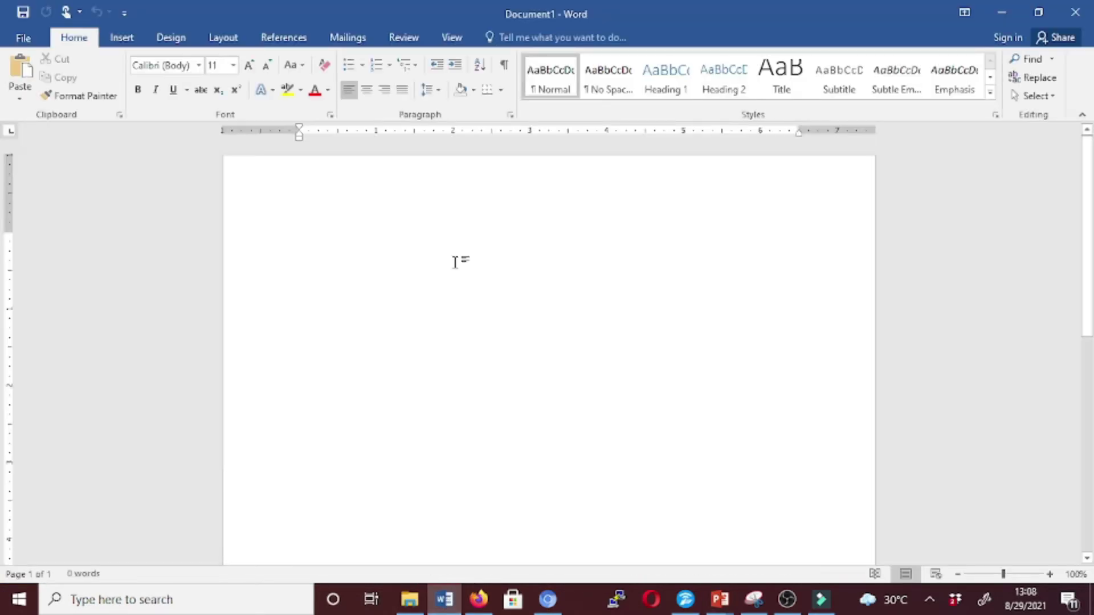
click(24, 39)
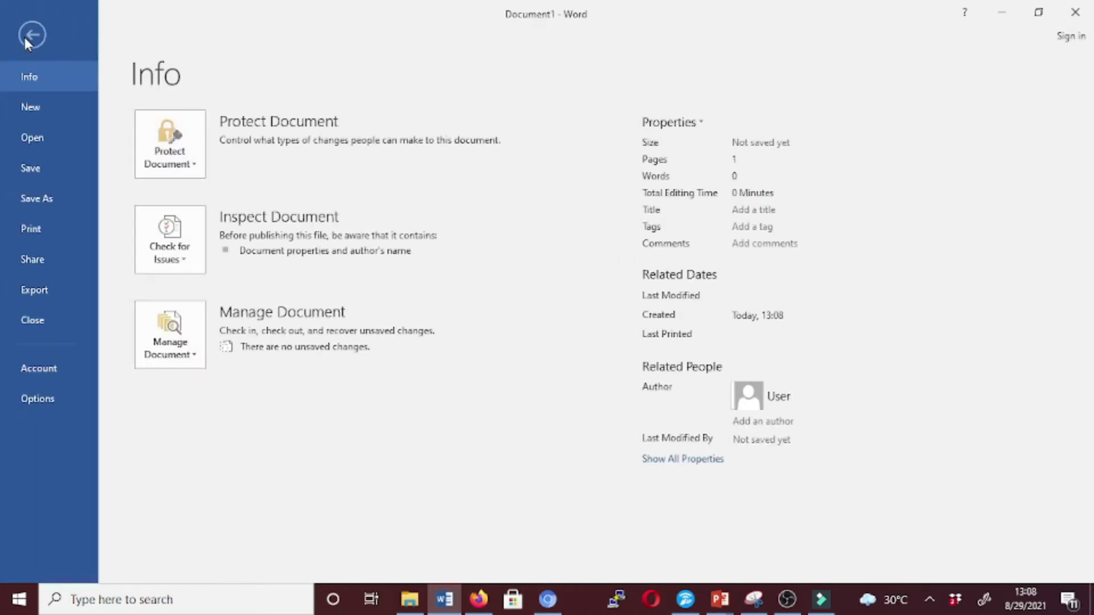
click(38, 369)
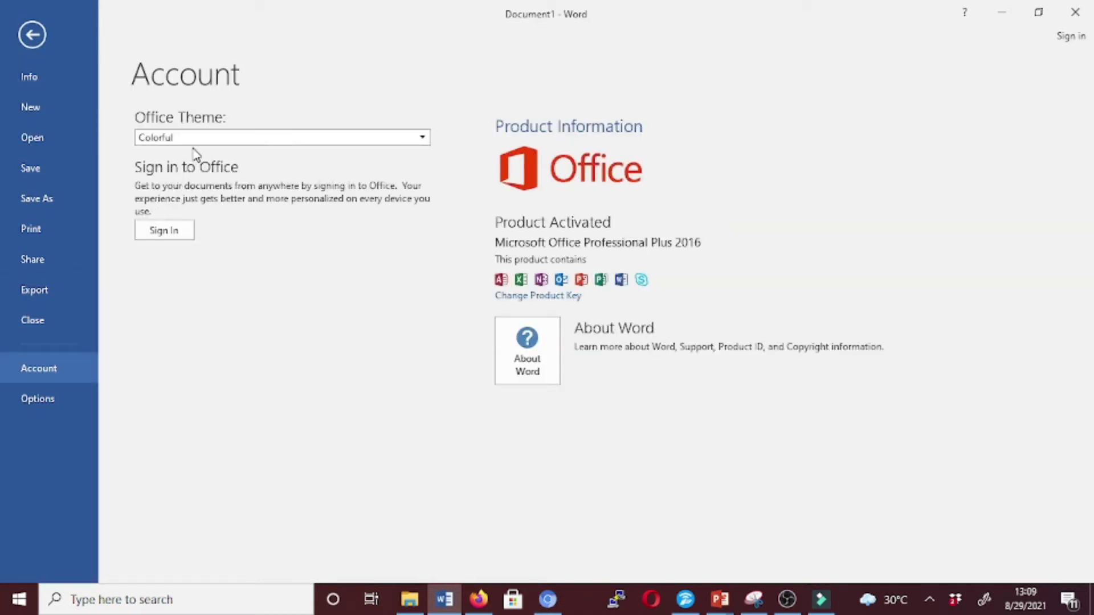
Apply the Dark Gray Office theme from the Account page and return to the document.
click(240, 140)
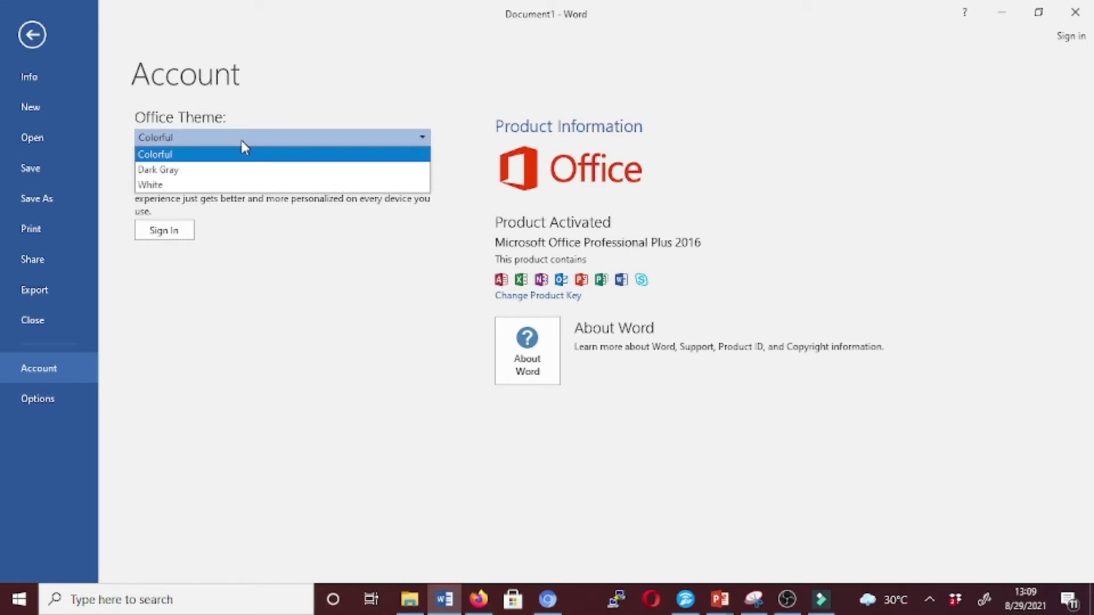
click(168, 171)
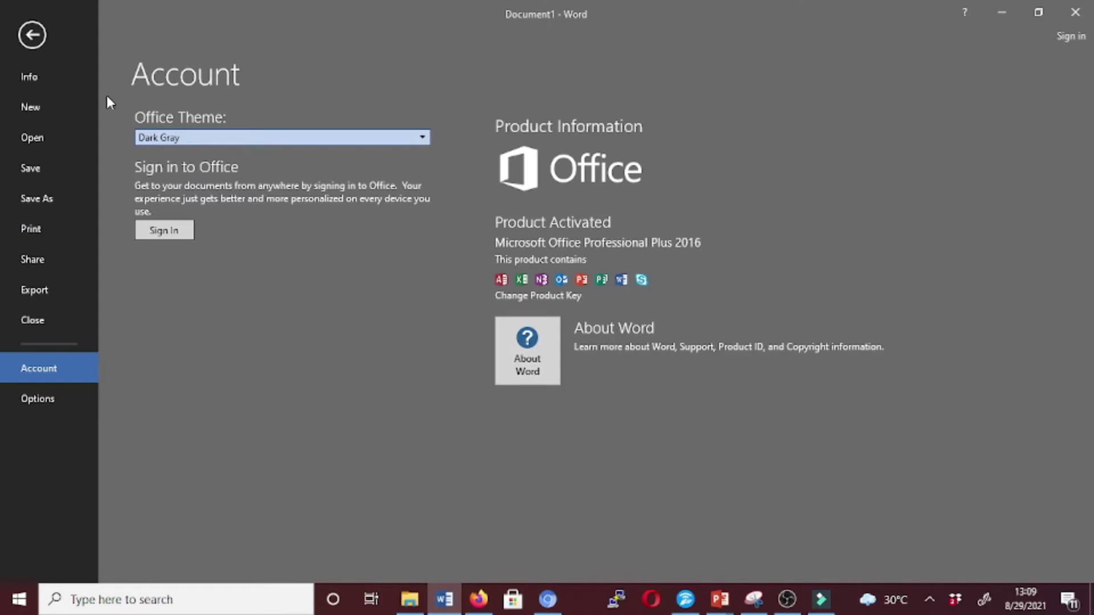
click(32, 36)
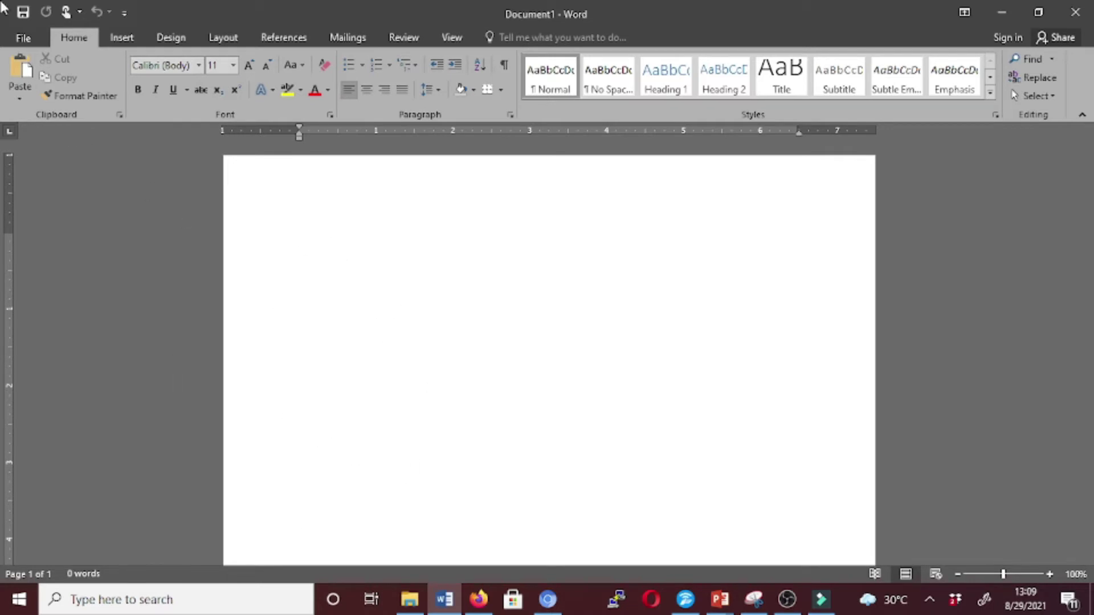
Change the Office theme to White on the Account page and return to the document.
click(23, 39)
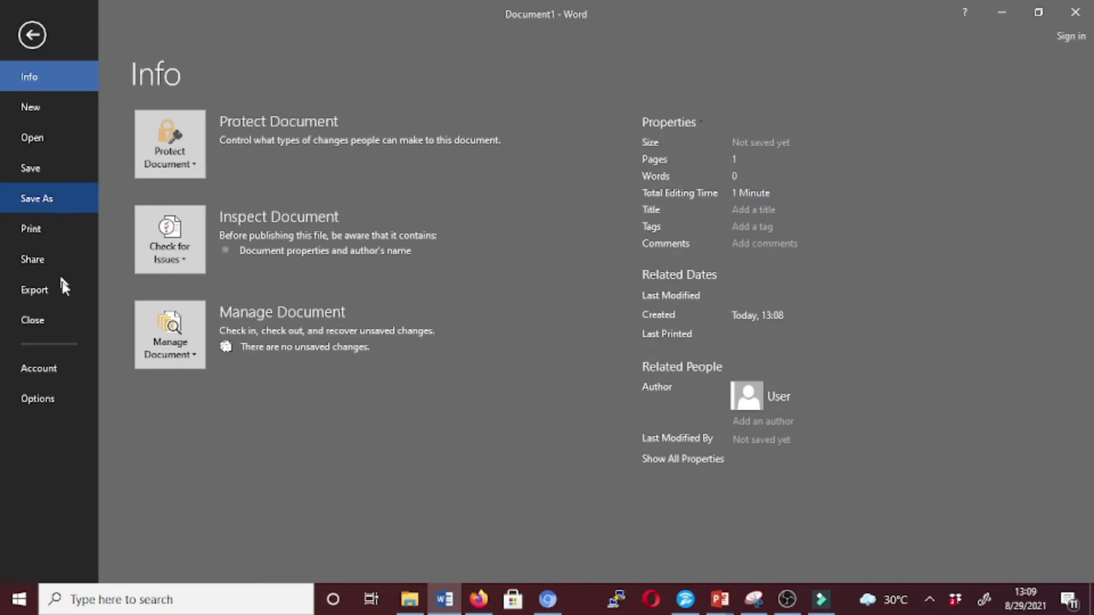
click(59, 371)
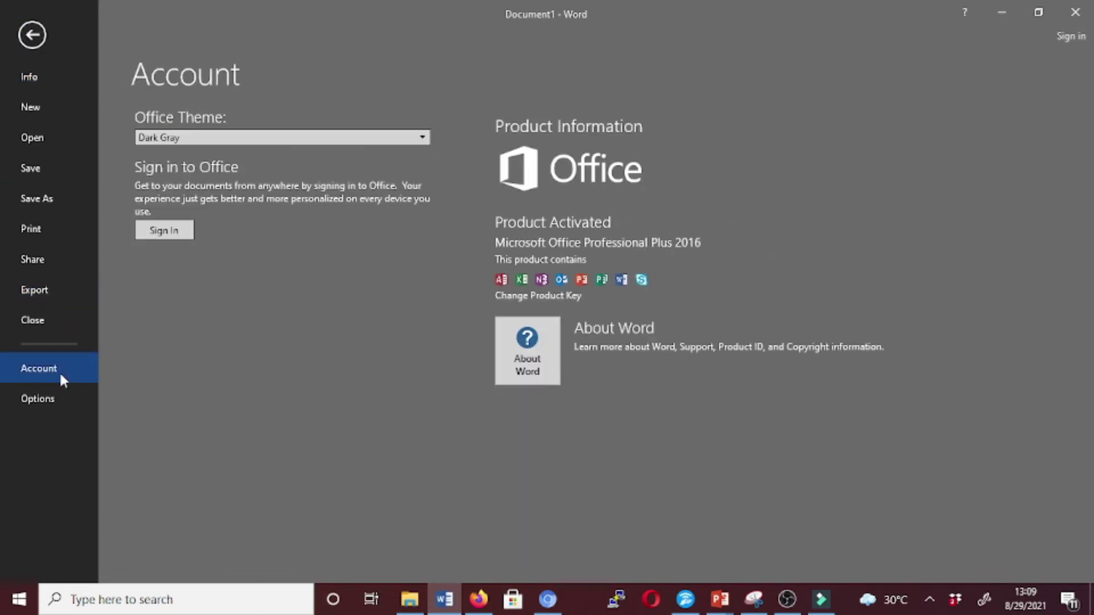
click(247, 138)
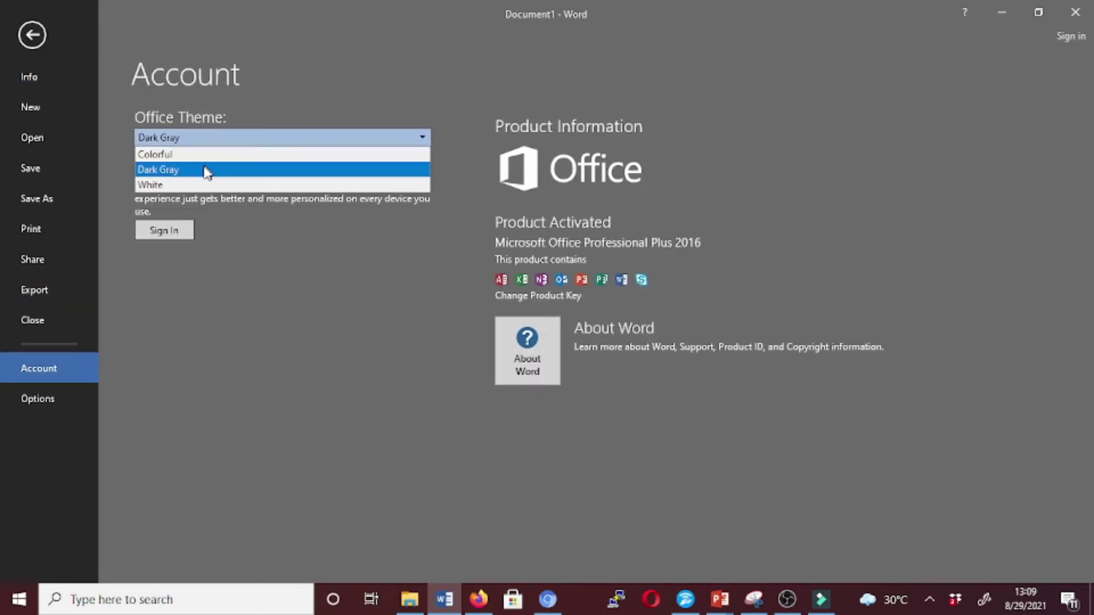
click(180, 186)
click(31, 36)
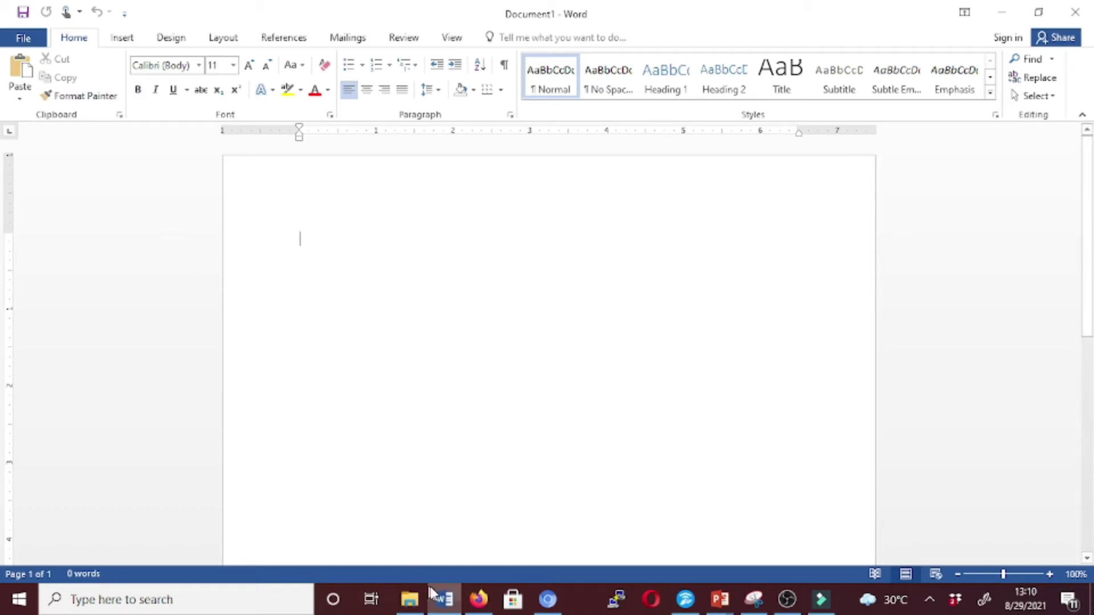
Launch Excel 2016 by searching 'ex' and create a blank workbook.
click(244, 596)
text(e)
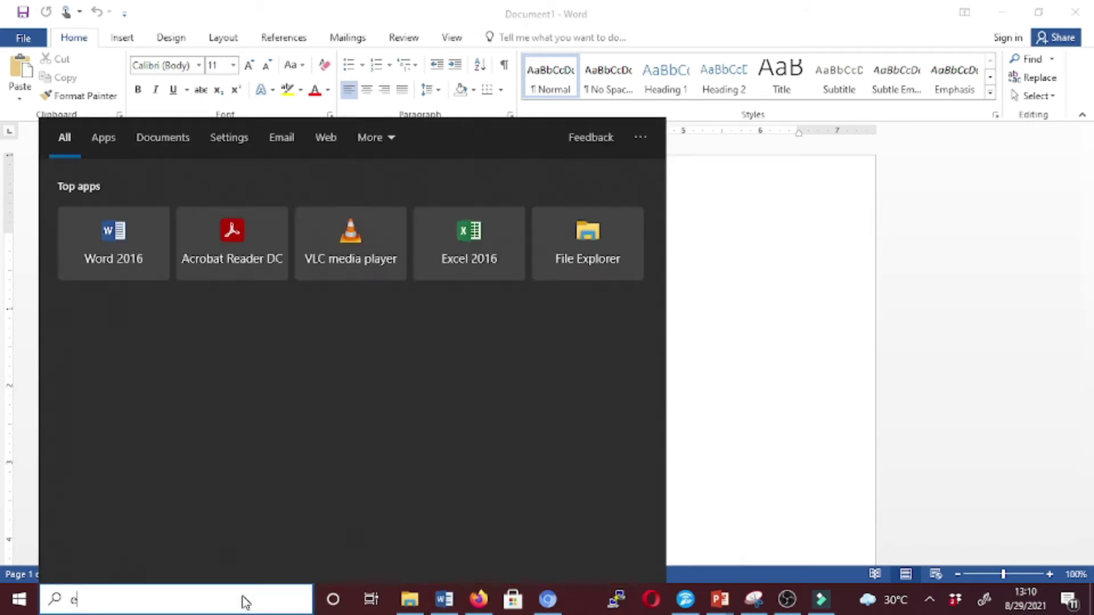
text(x)
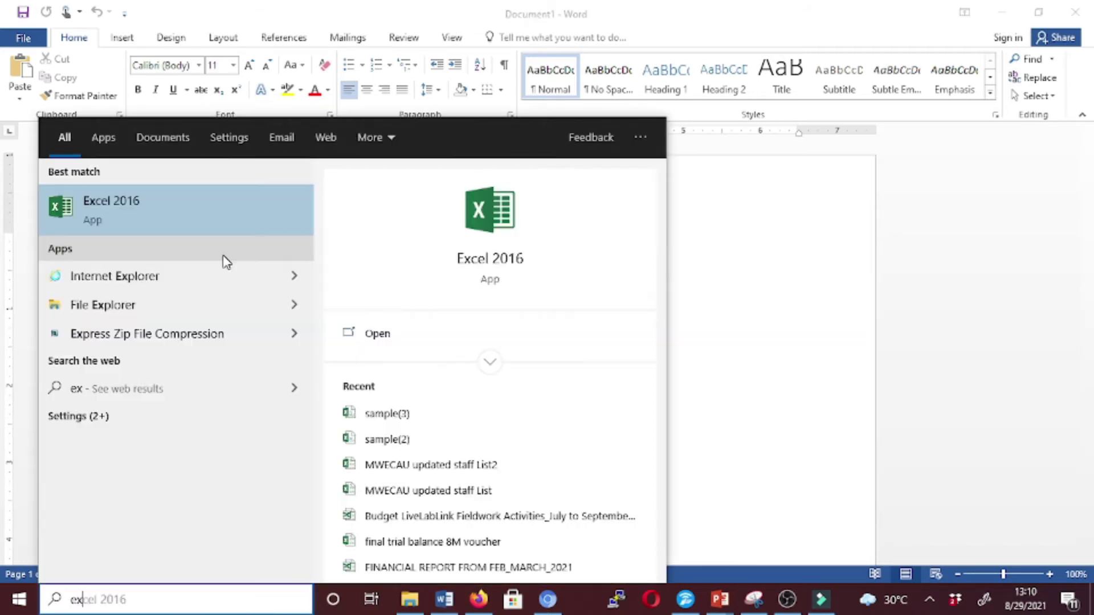
click(240, 224)
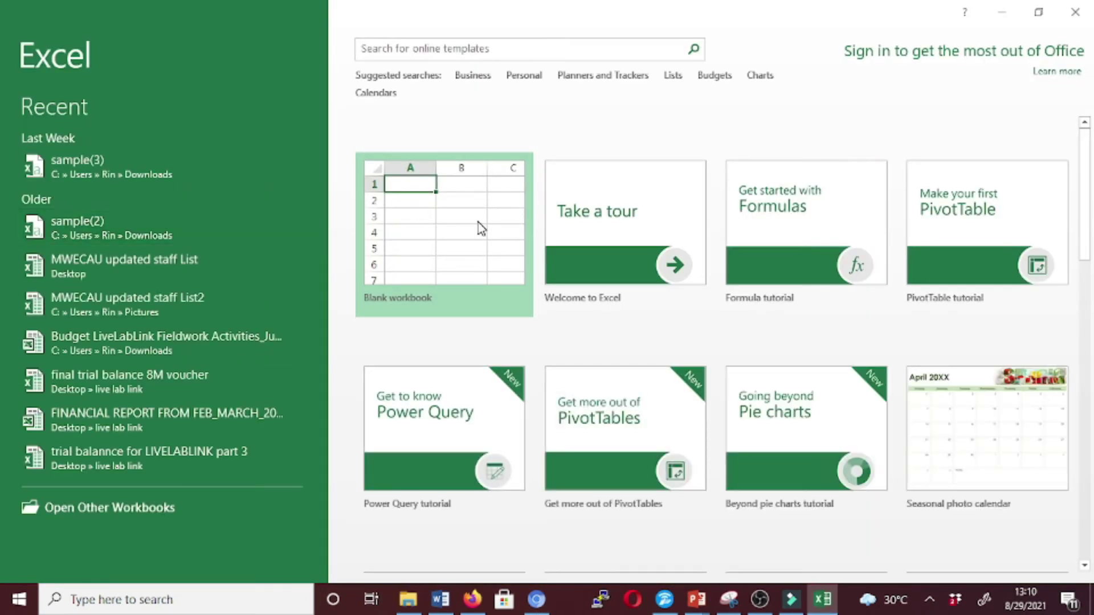
click(478, 221)
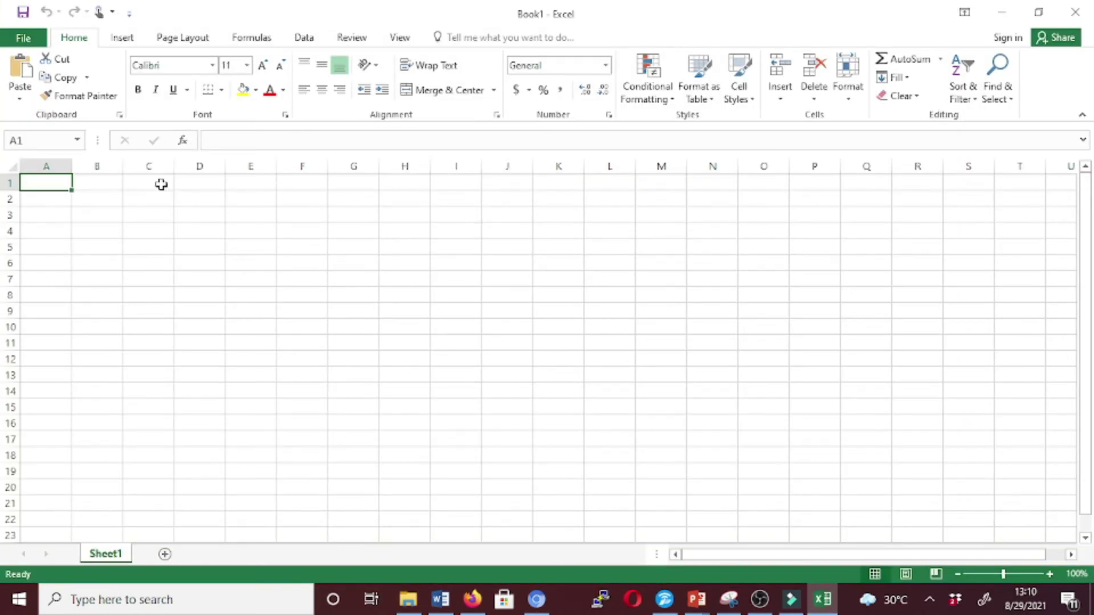
Launch PowerPoint by searching 'p', then return to the Word document.
click(264, 593)
text(p)
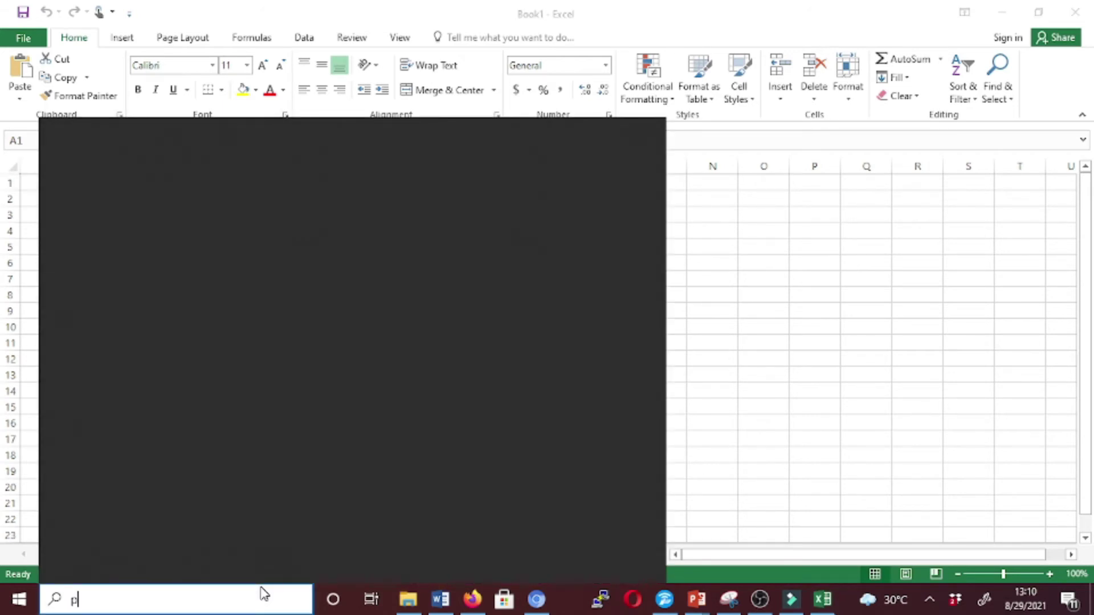
key(Return)
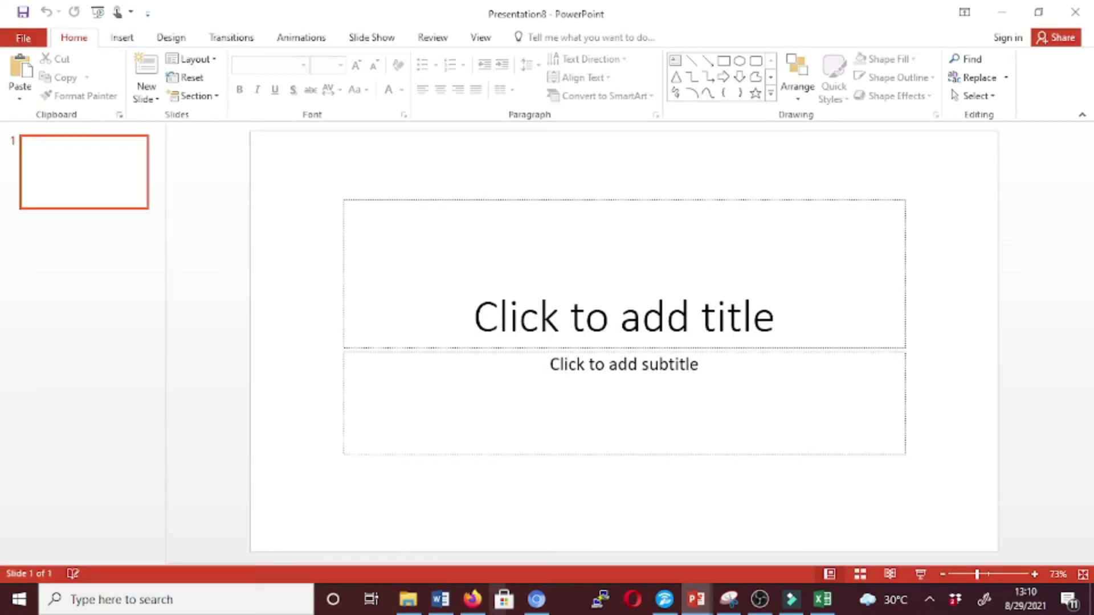
click(441, 605)
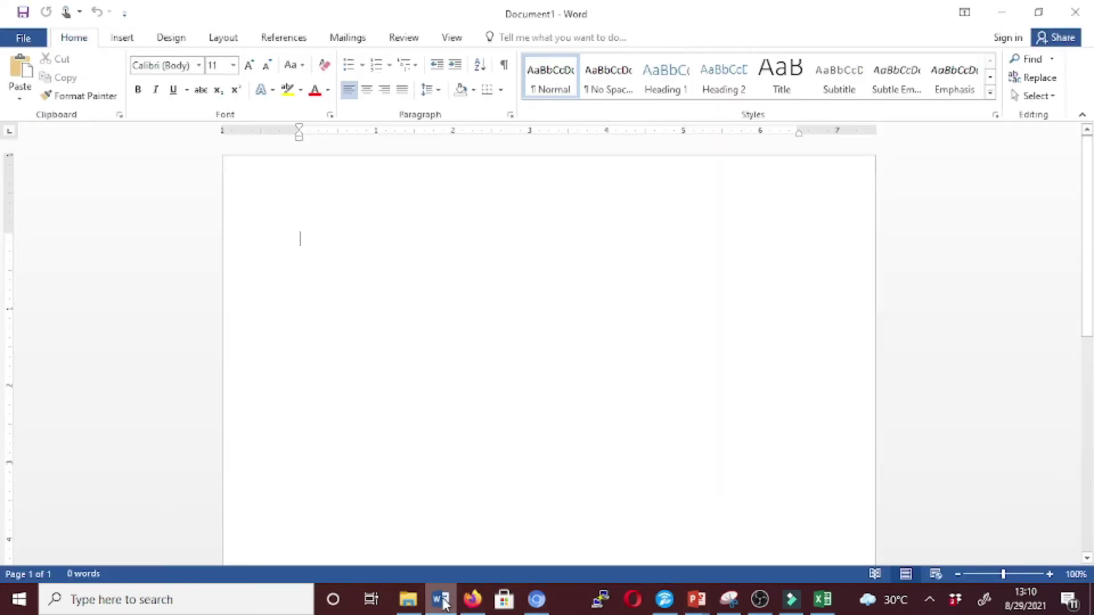
Set Word's Office Theme to Dark Gray in File > Account and go back to Document1.
click(17, 38)
click(41, 368)
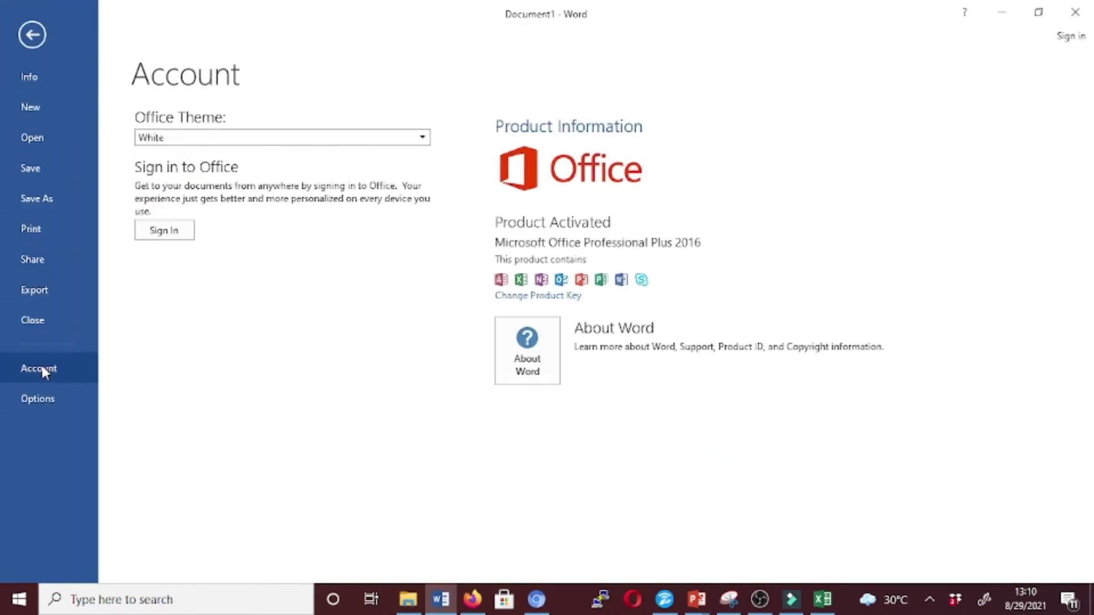
click(207, 139)
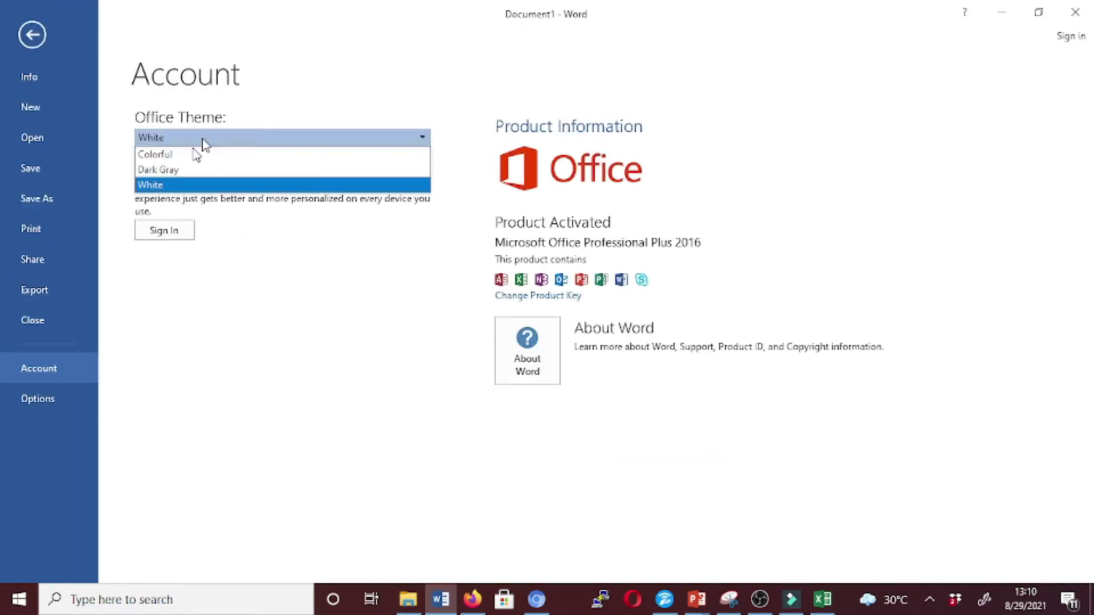
click(164, 170)
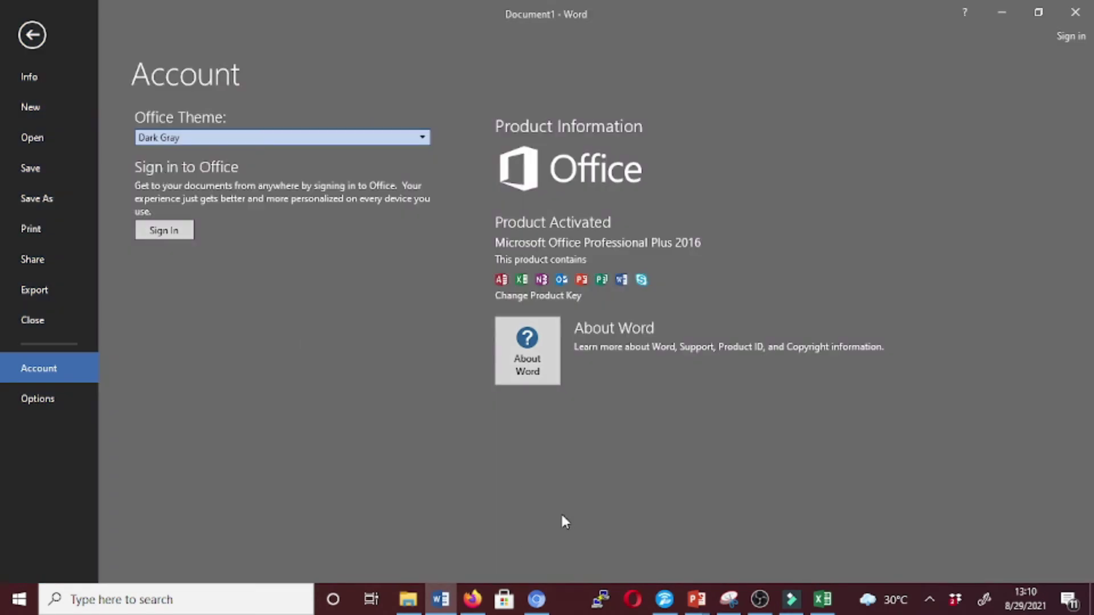
click(31, 26)
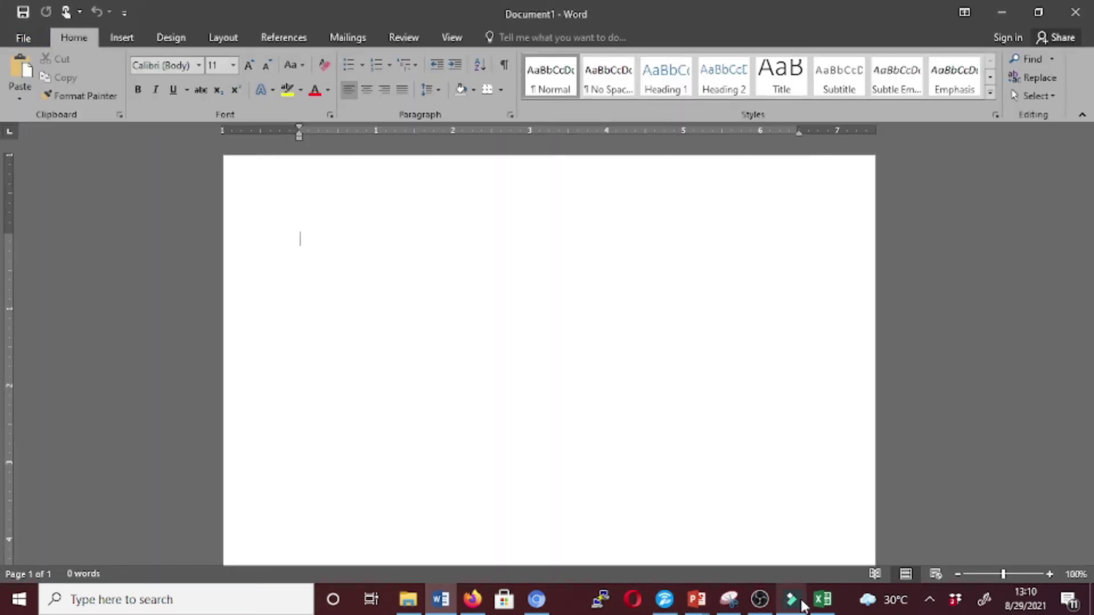
Switch to the Excel workbook, then show slide 4 of the Color Theme presentation.
click(824, 601)
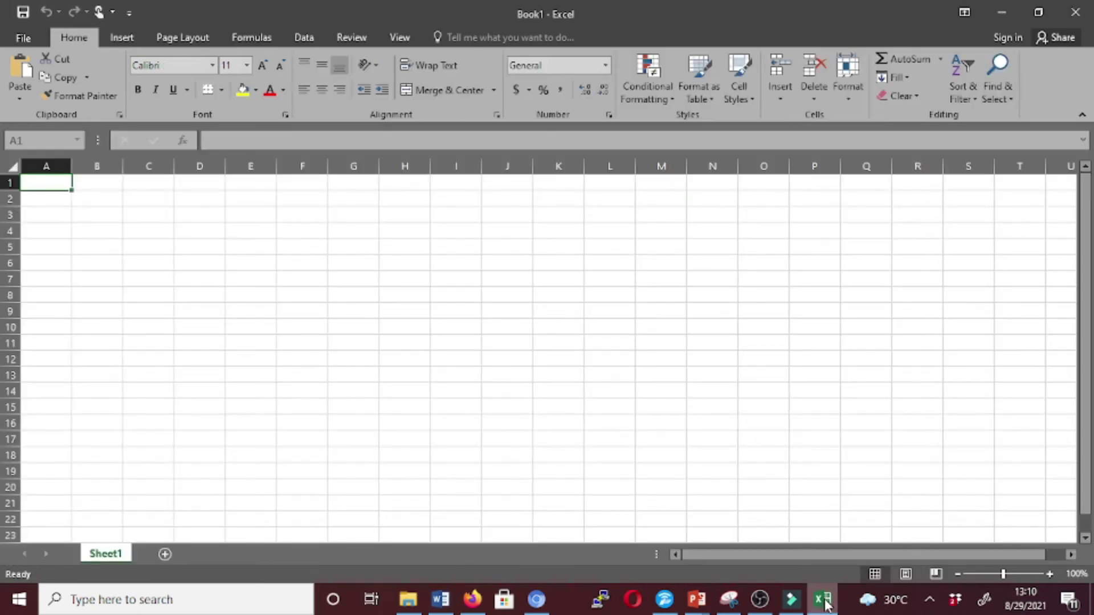
mouse_move(696, 600)
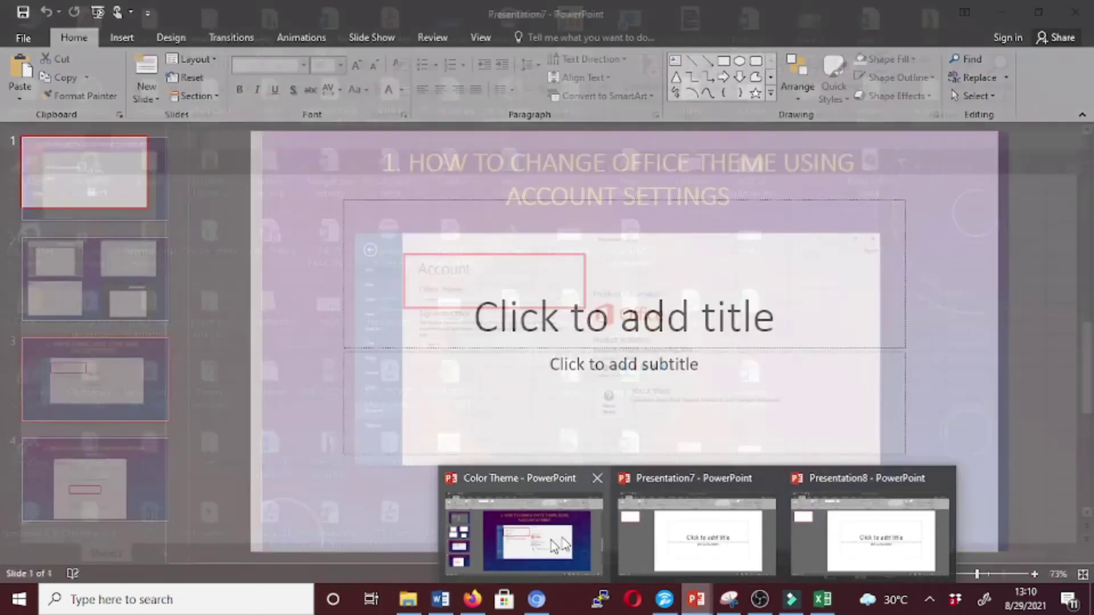
click(548, 546)
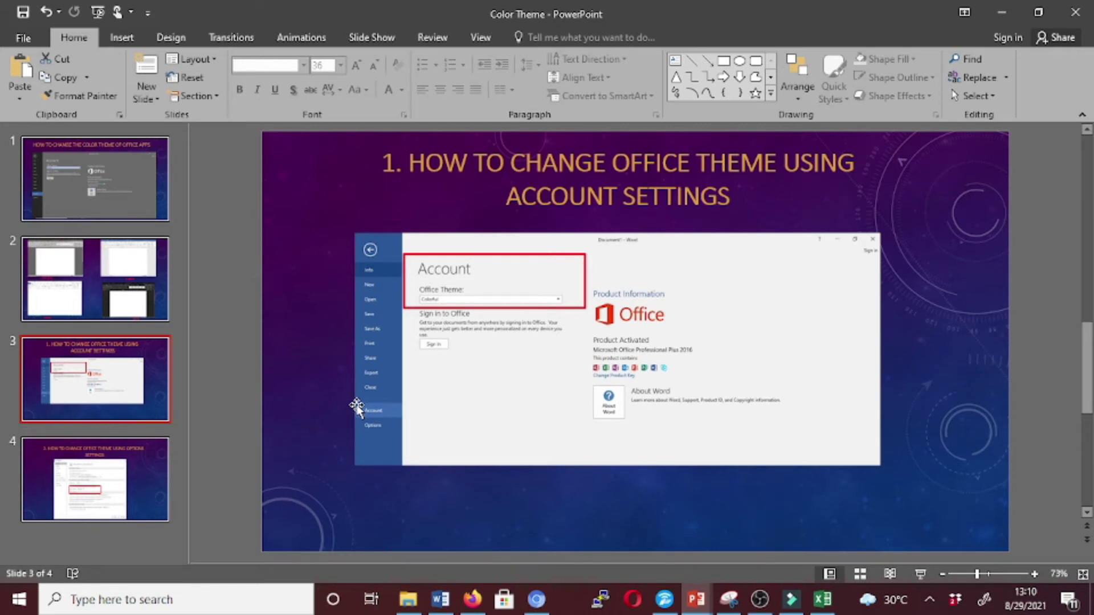
click(51, 513)
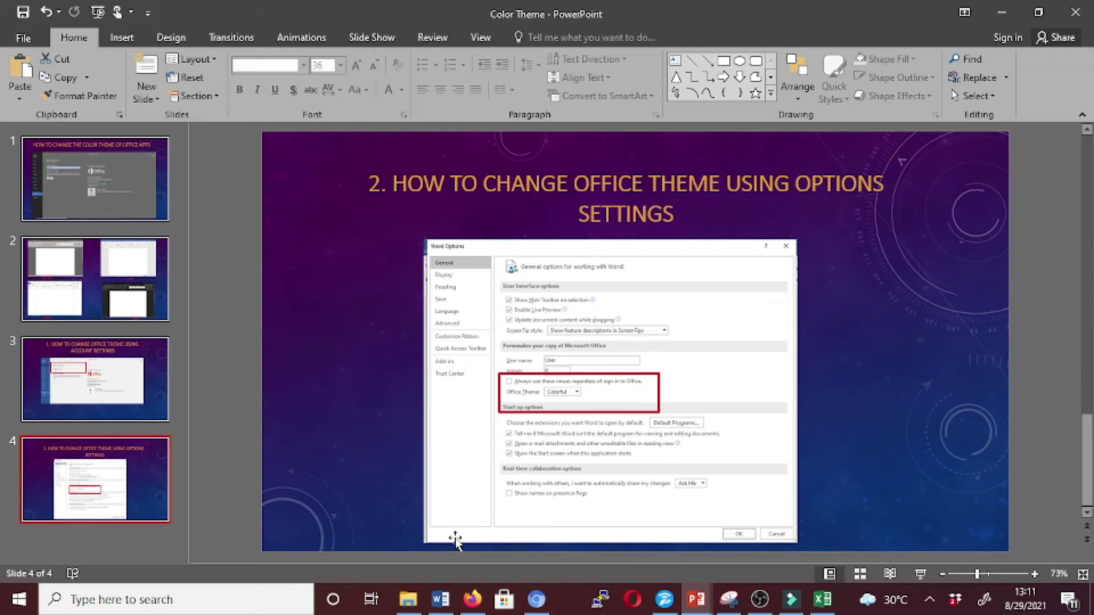
Set Word's Office Theme back to Colorful in File > Account, then reopen the File Info screen.
click(440, 600)
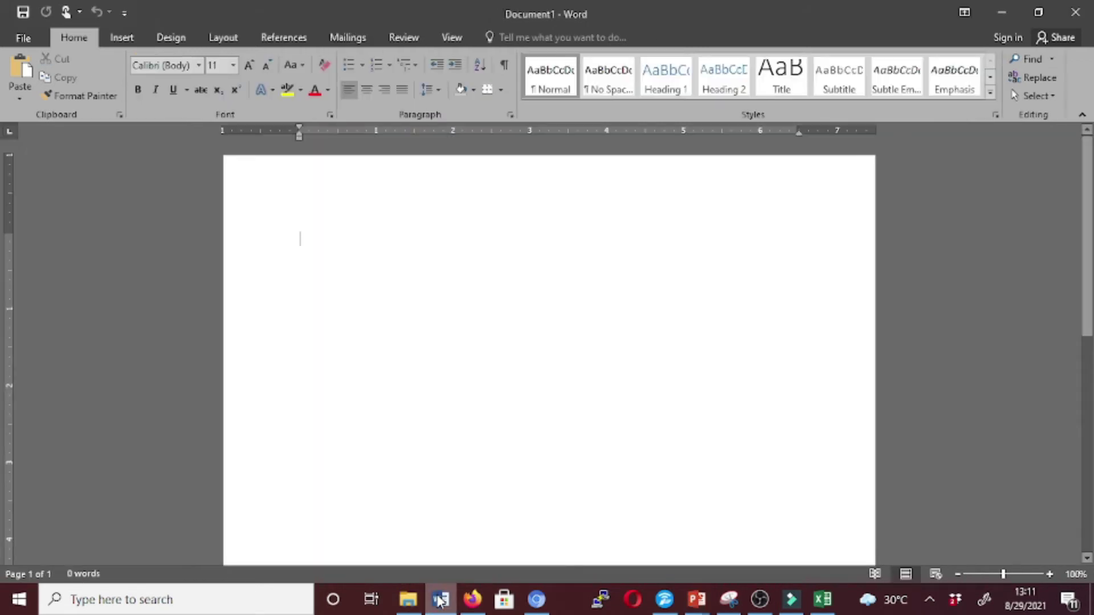
click(18, 41)
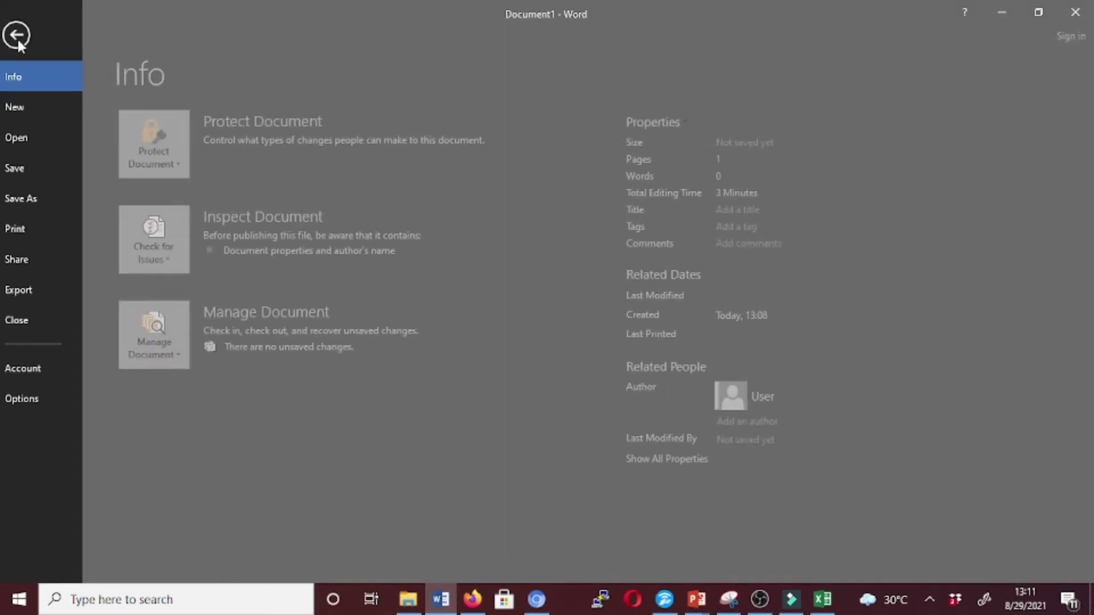
click(40, 368)
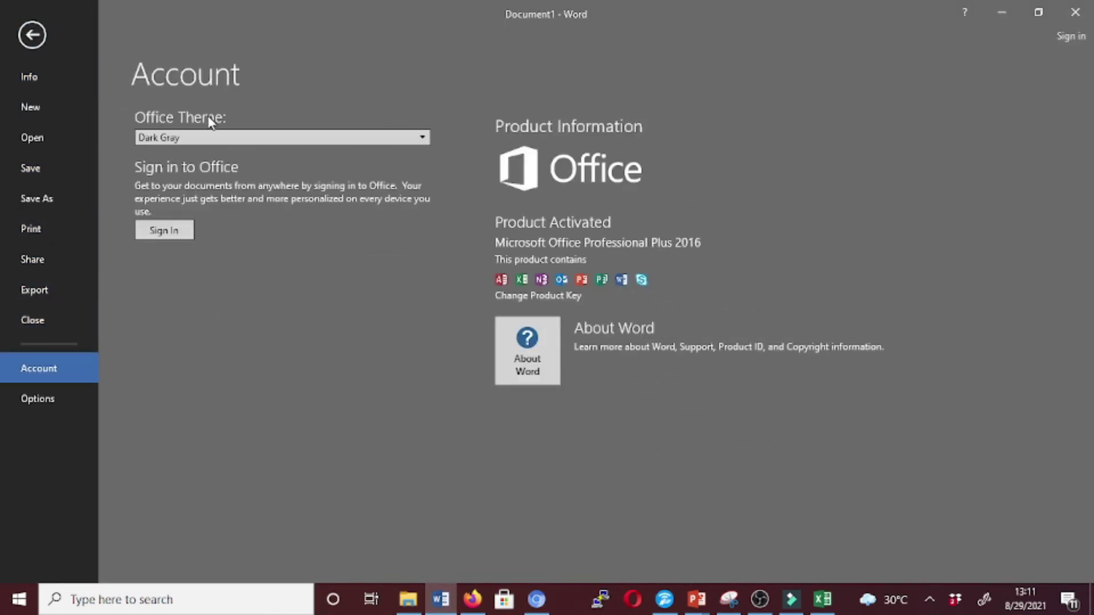
click(207, 137)
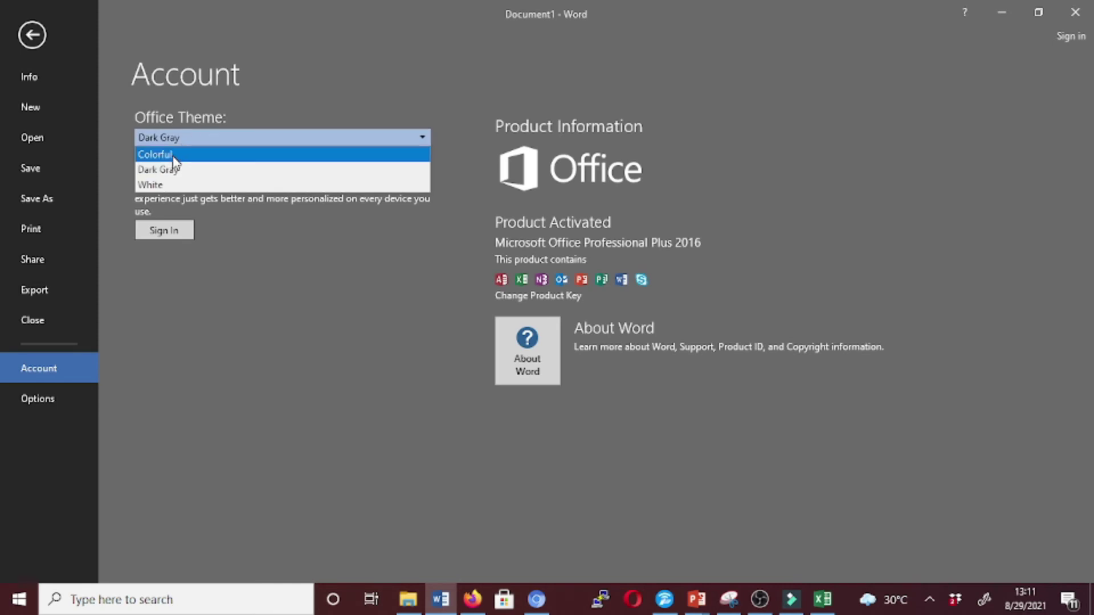
click(205, 152)
click(33, 33)
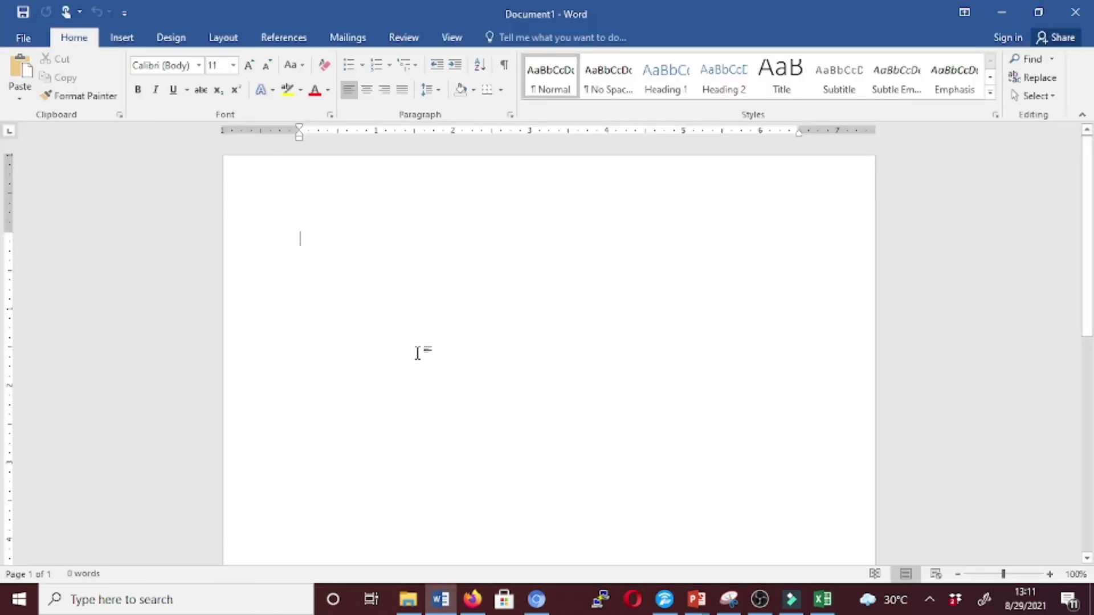
click(22, 39)
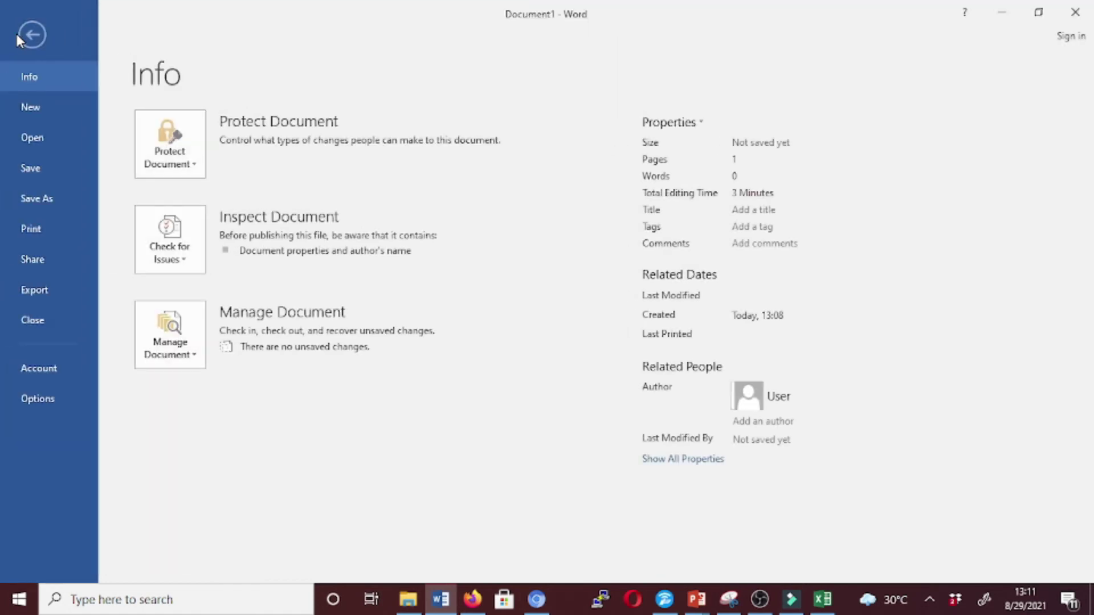
In Word Options' General page, choose Dark Gray as the Office Theme and confirm with OK.
click(31, 397)
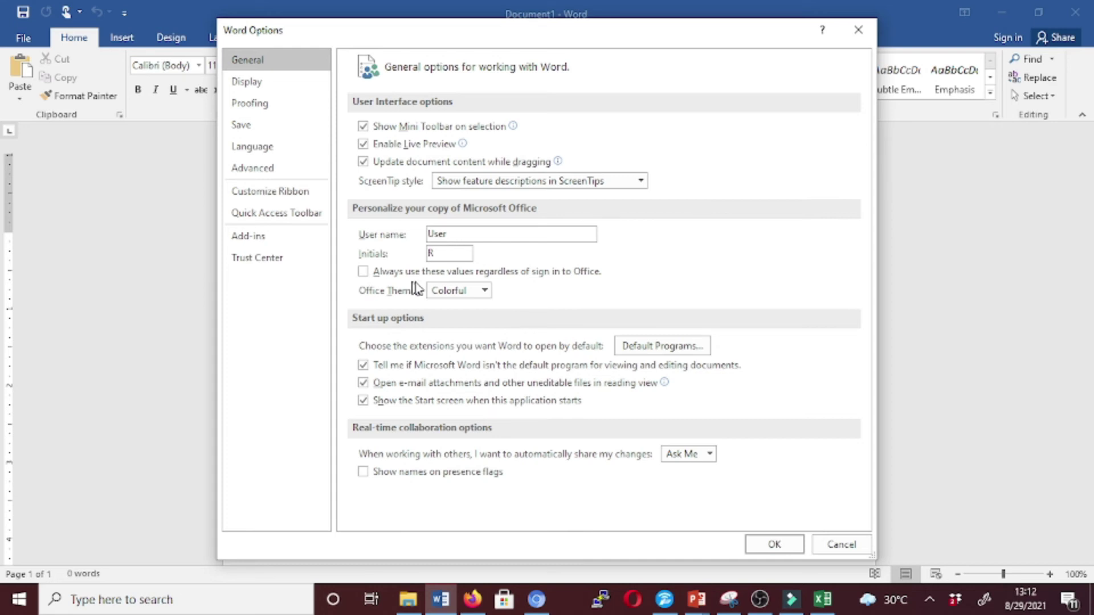
click(481, 291)
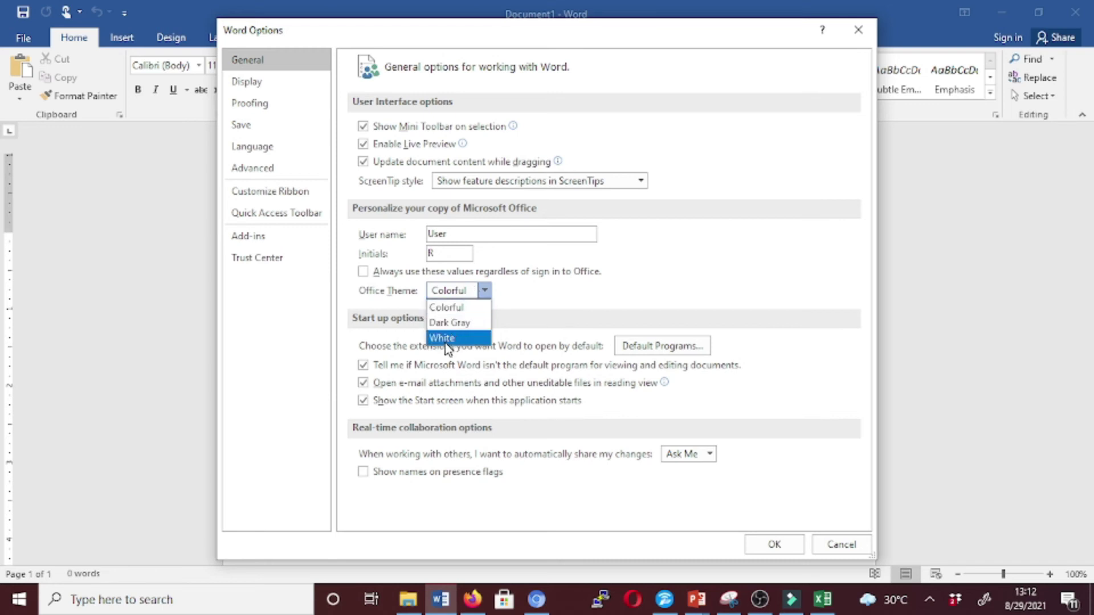
click(458, 307)
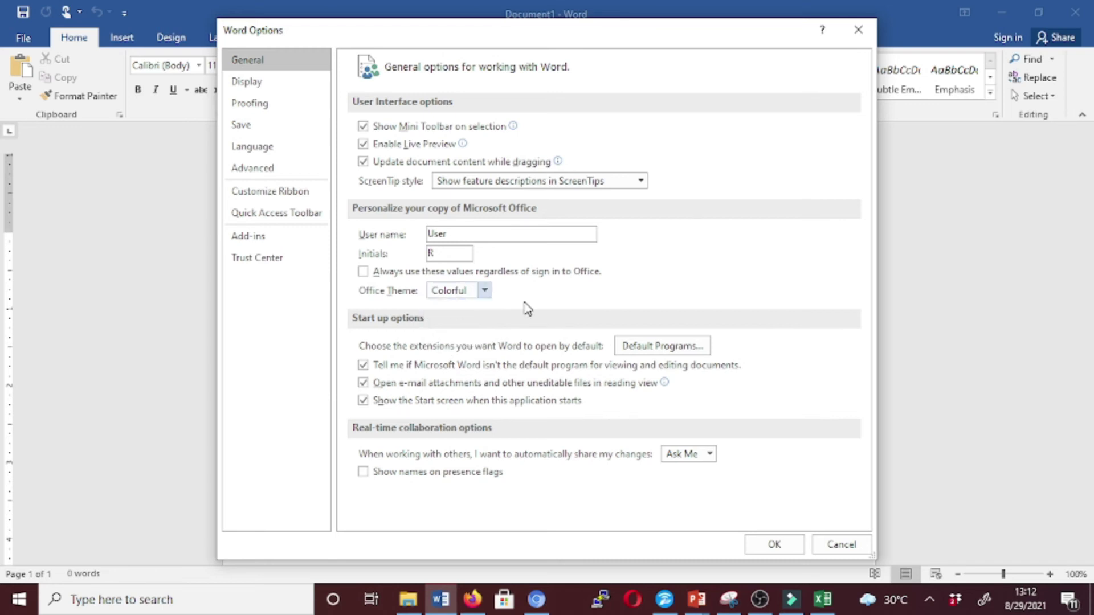
click(459, 292)
click(451, 322)
click(775, 545)
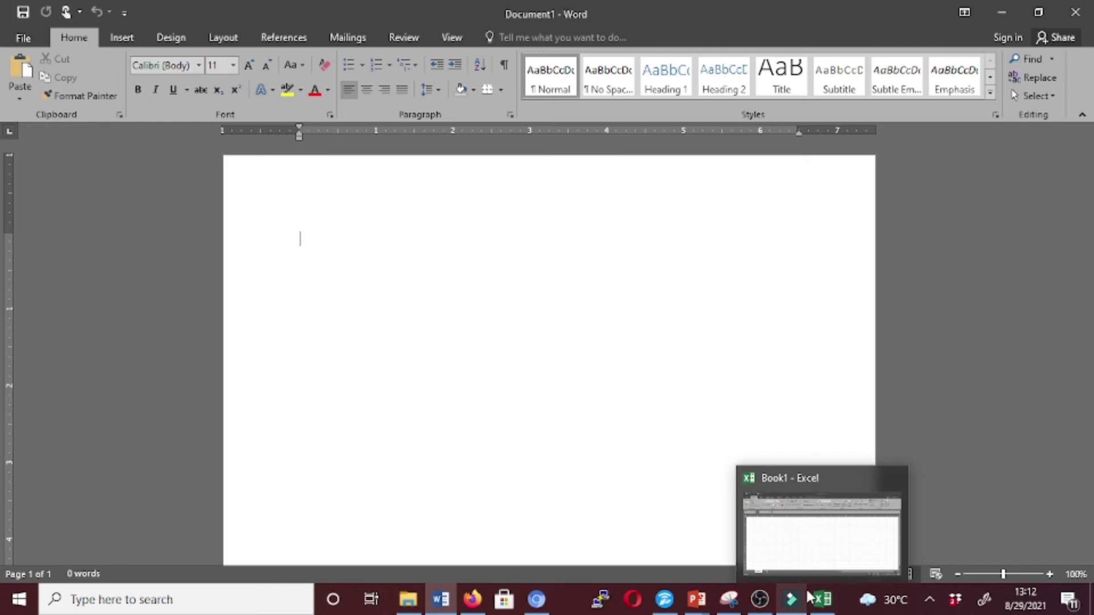
Check the Dark Gray theme in the Excel workbook and the Color Theme PowerPoint presentation.
click(825, 604)
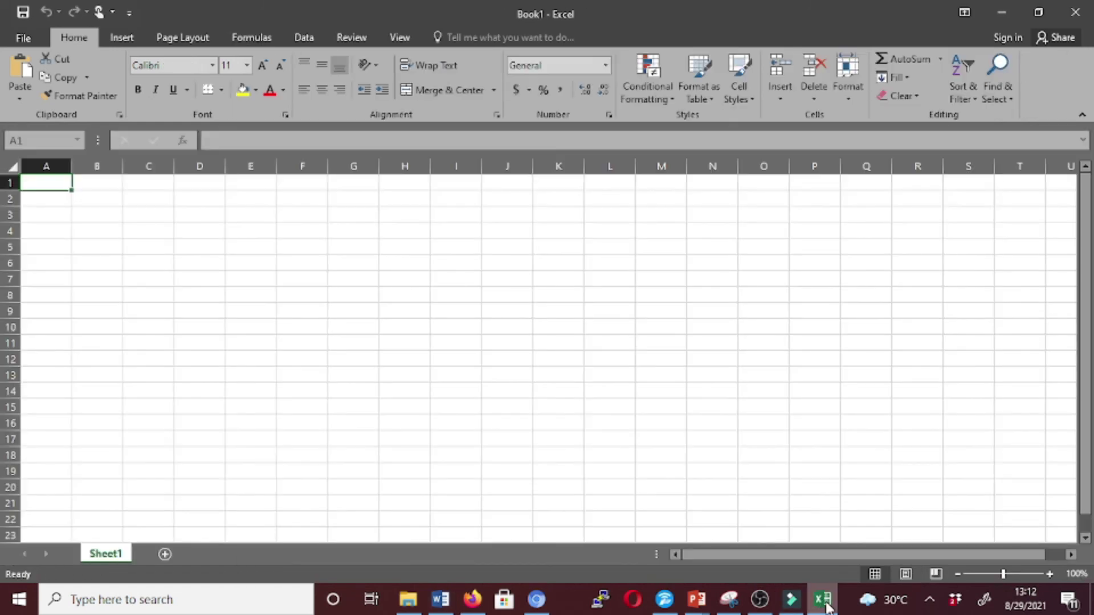
mouse_move(697, 601)
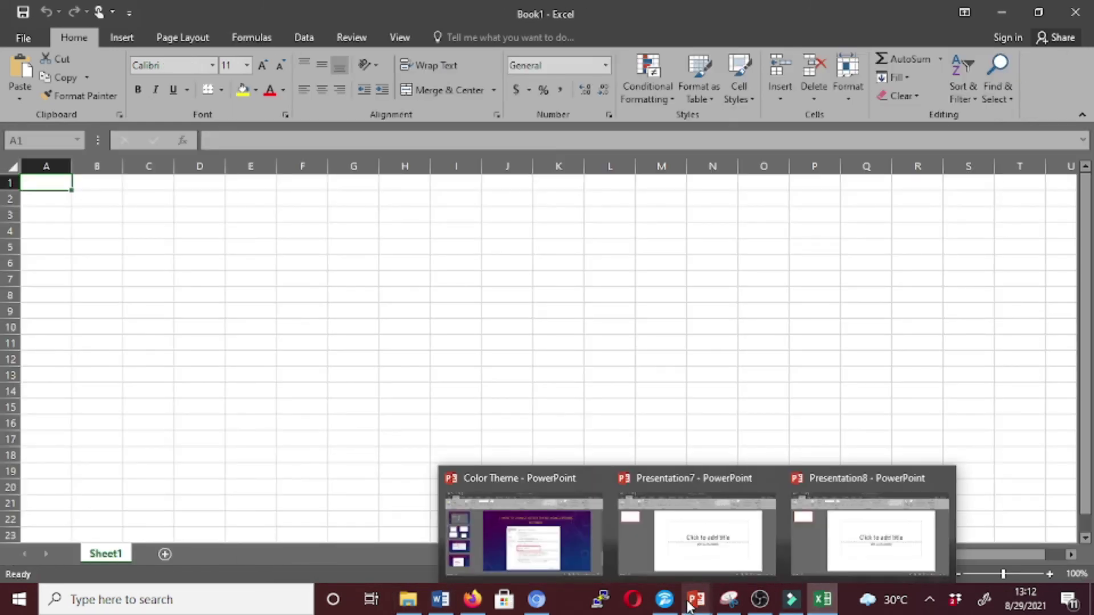
click(486, 522)
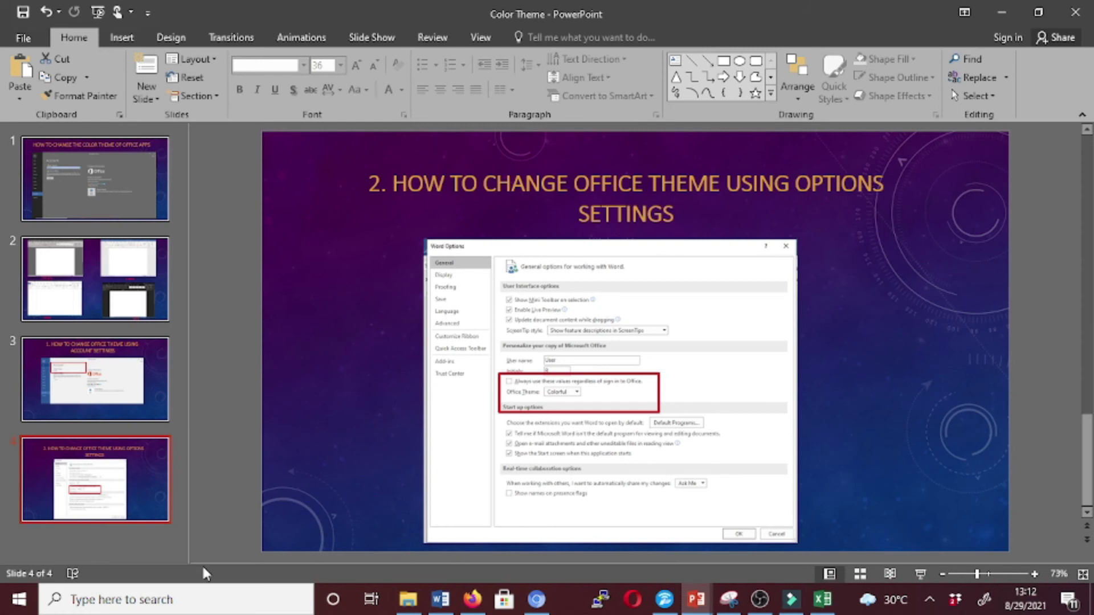
Search Windows for Publisher by entering 'pu'.
click(200, 603)
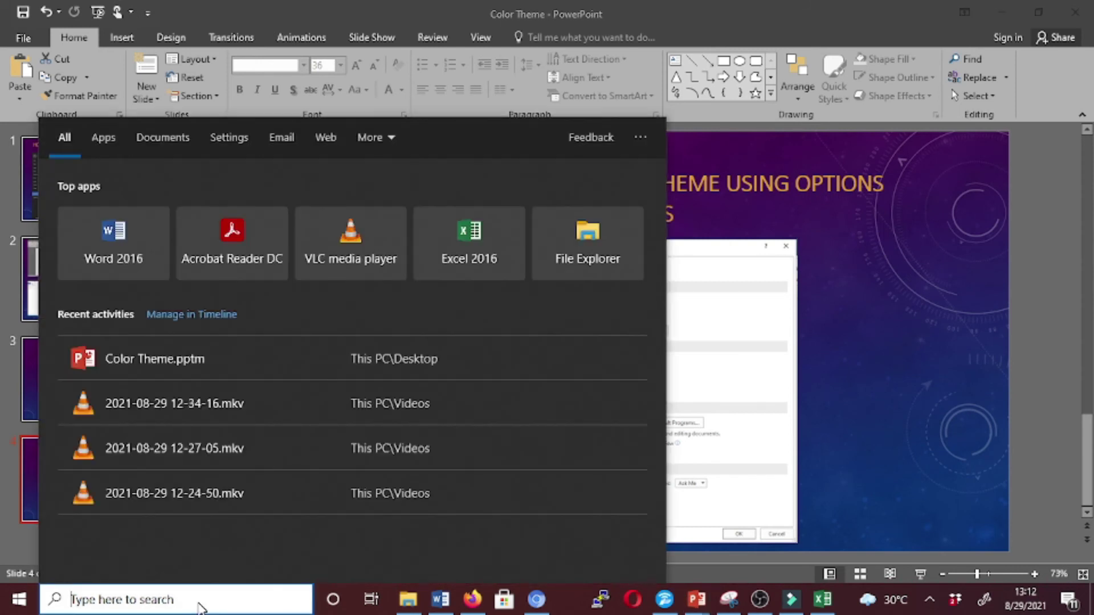
text(pun)
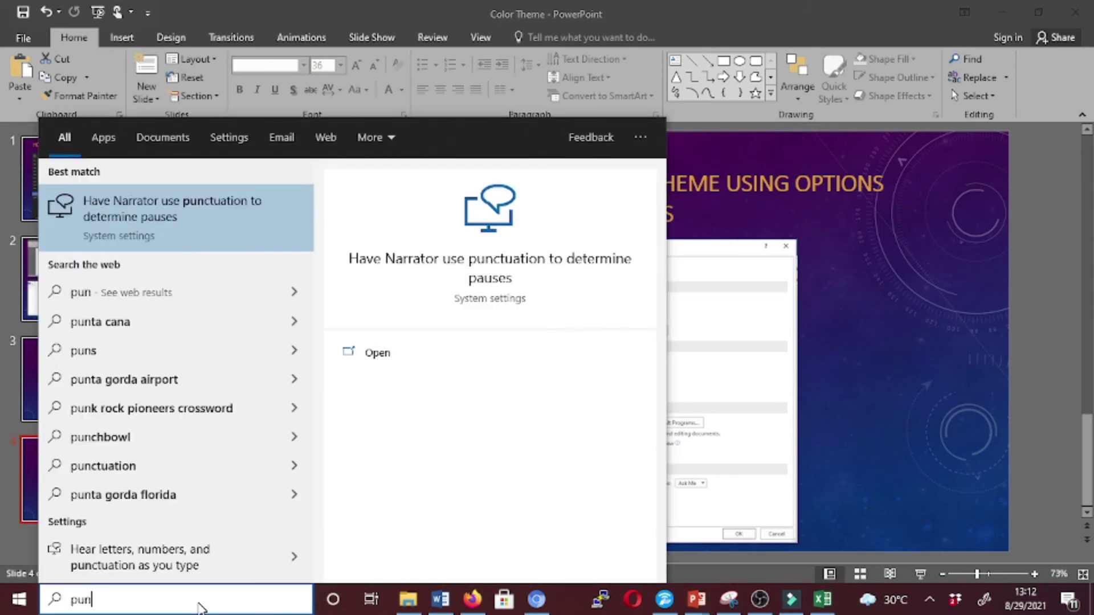
key(BackSpace)
Launch Publisher 2016, create a blank 8.5 x 11" publication, then return to Word.
click(209, 204)
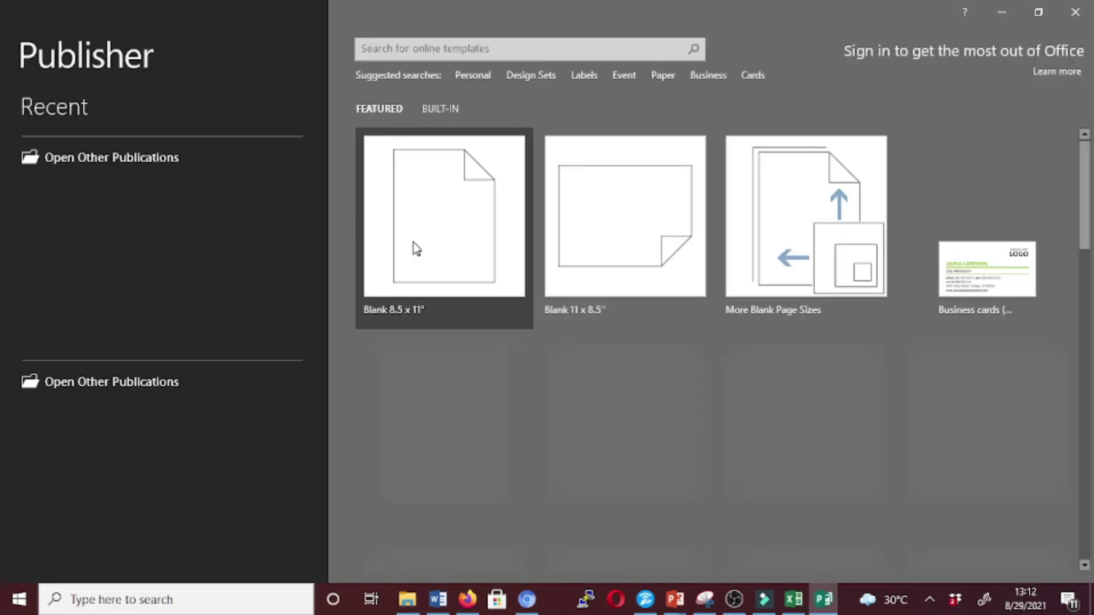
click(399, 195)
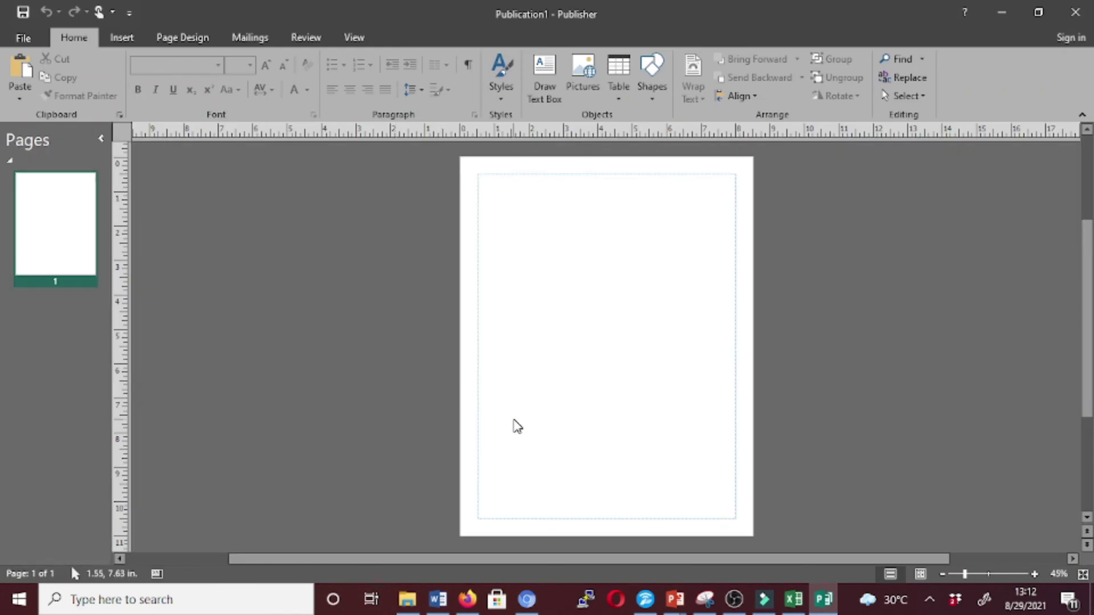
click(438, 599)
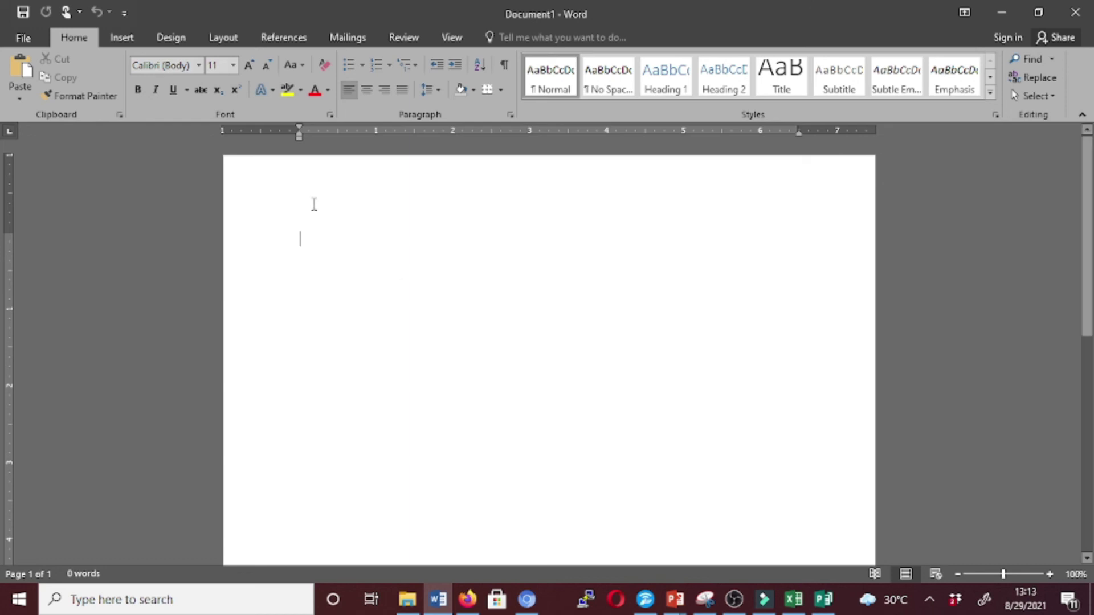
Set the Office Theme back to Colorful in Word Options.
click(25, 39)
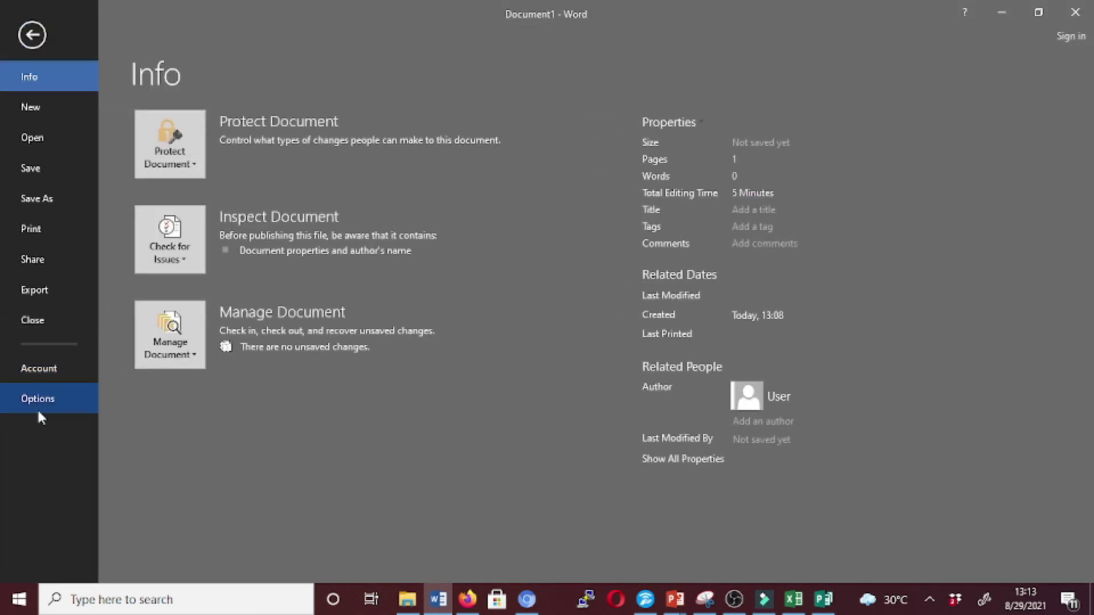
click(38, 412)
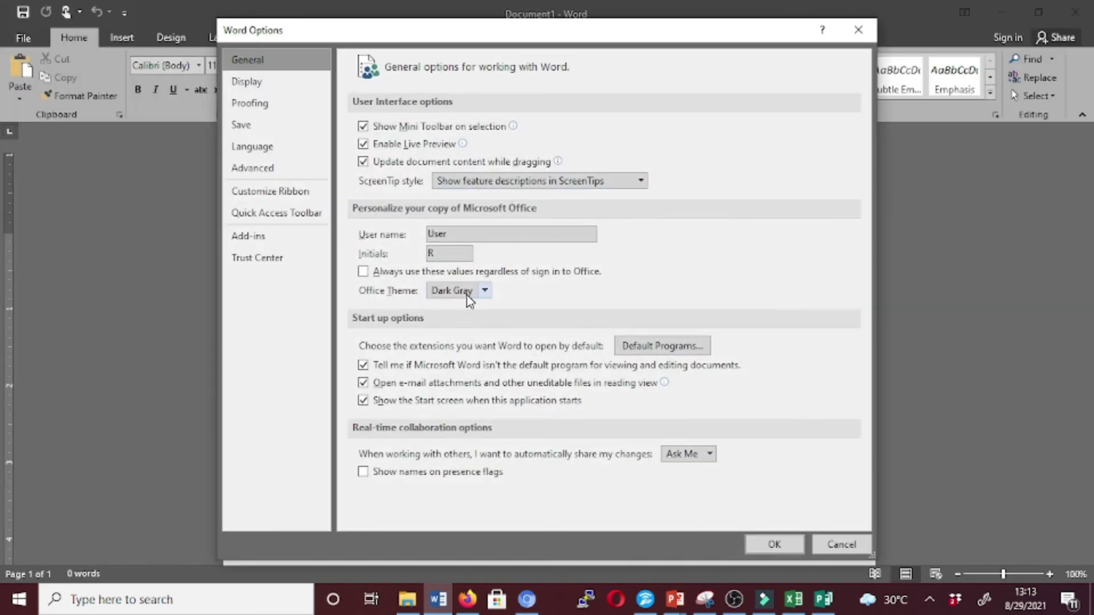
click(466, 294)
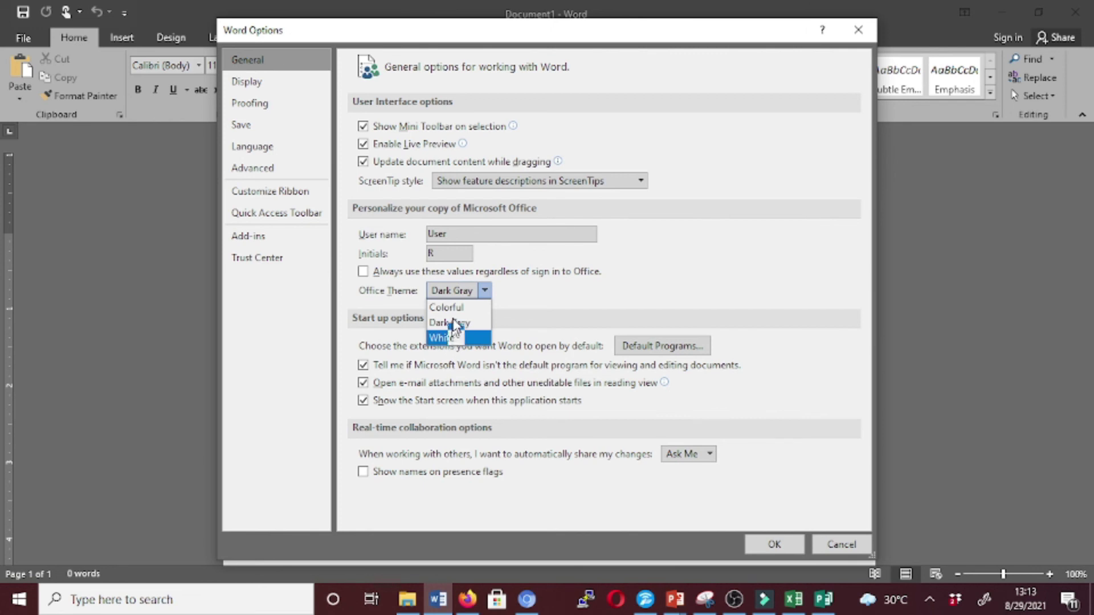
click(447, 307)
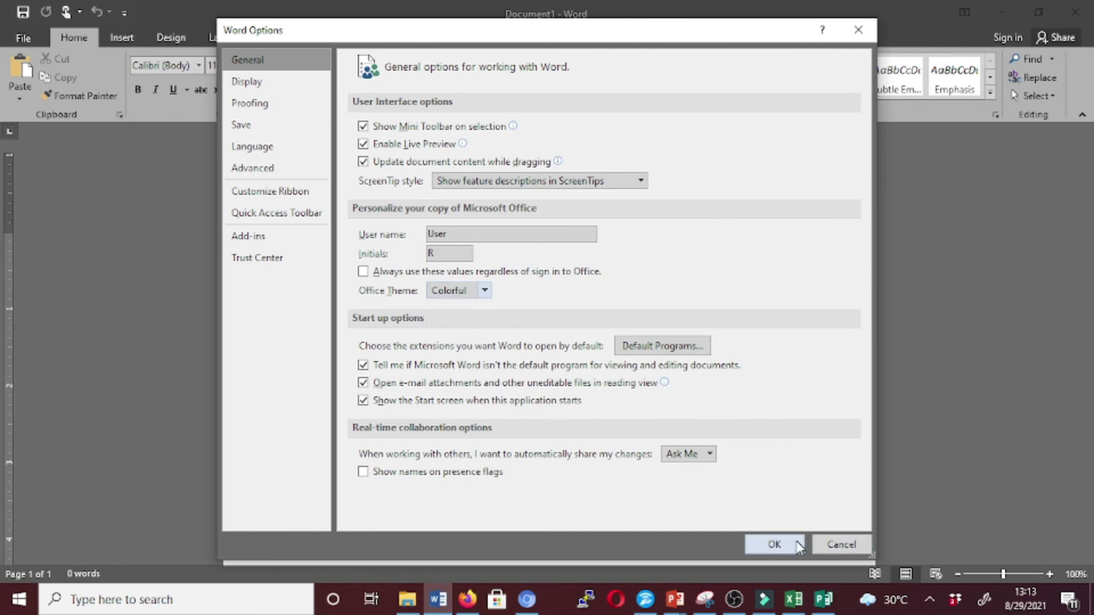
click(764, 542)
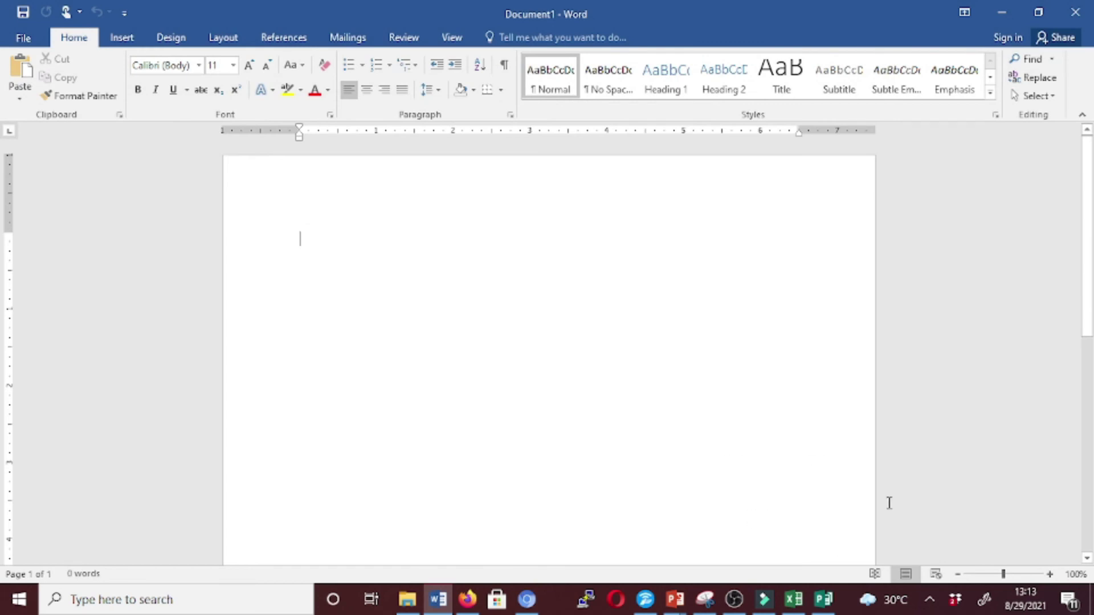
click(796, 602)
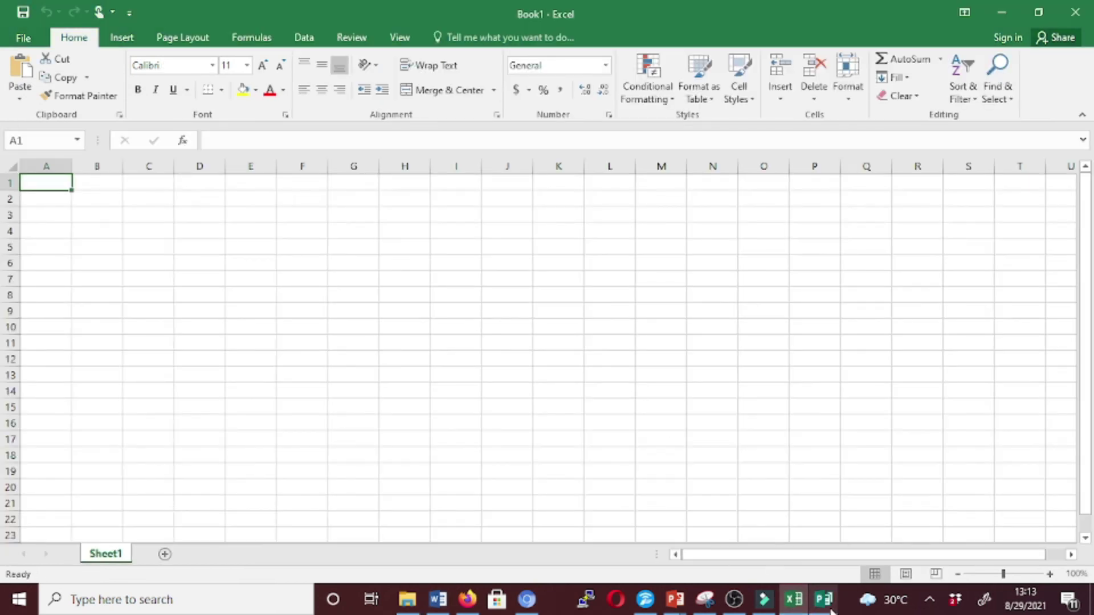
click(823, 609)
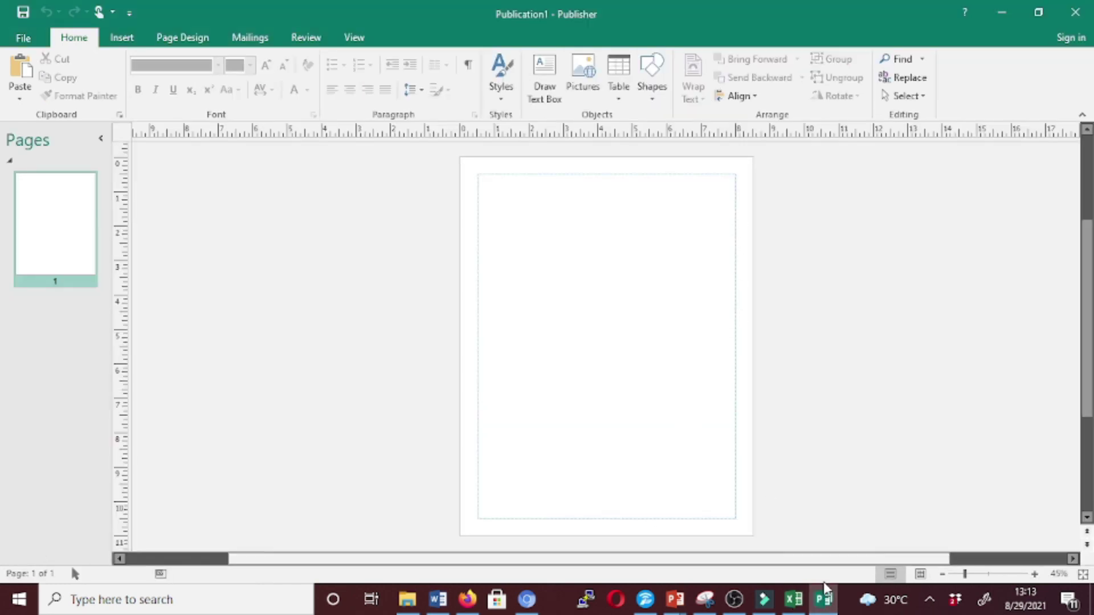
click(437, 599)
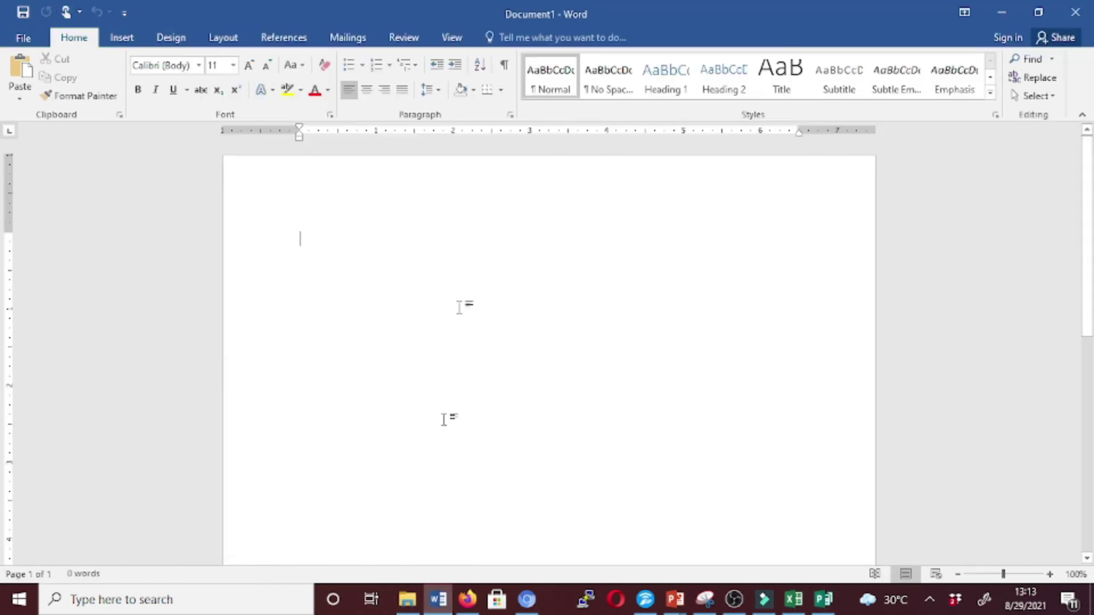